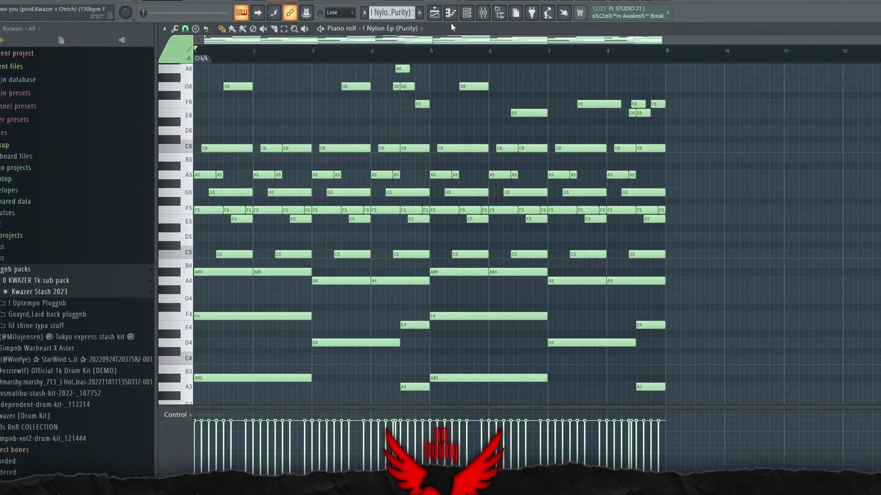
- Bring up the Nylon Ep melody instrument and its patch list
click(223, 204)
drag(404, 143, 379, 226)
click(272, 261)
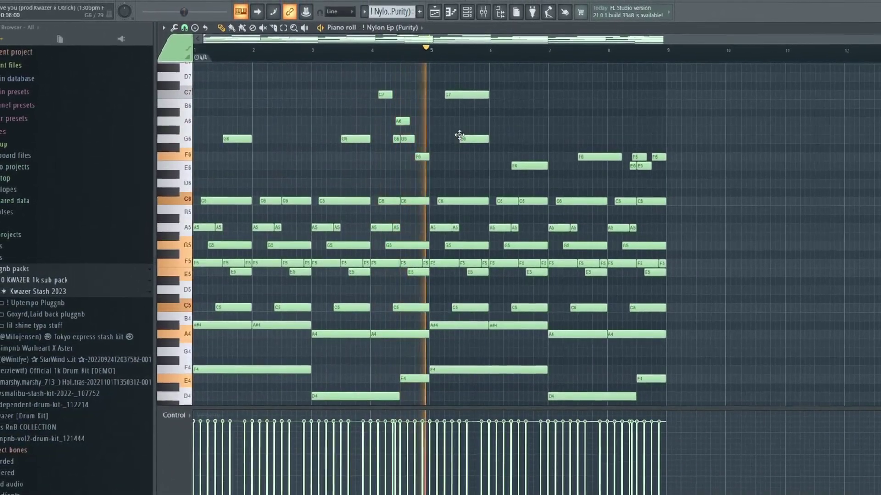
- Inspect the electric piano channel's mixer EQ and presets, leaving it unchanged
key(F9)
click(860, 62)
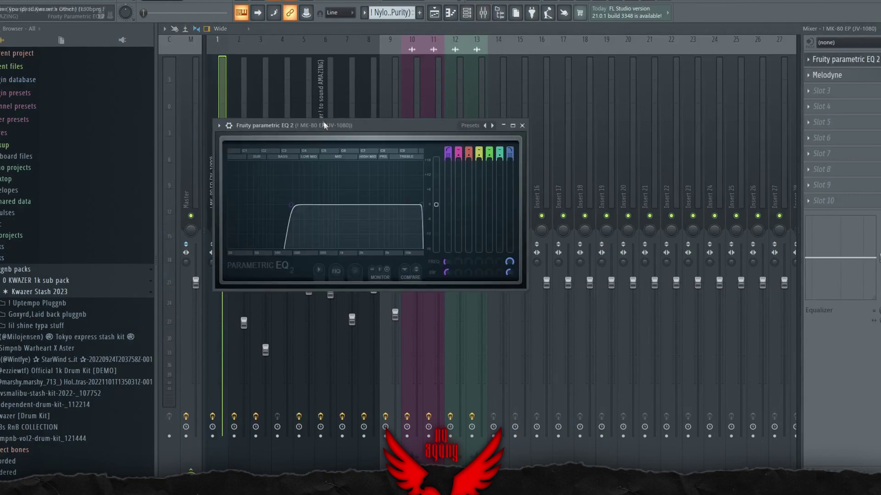
drag(324, 121, 355, 158)
click(501, 163)
click(343, 239)
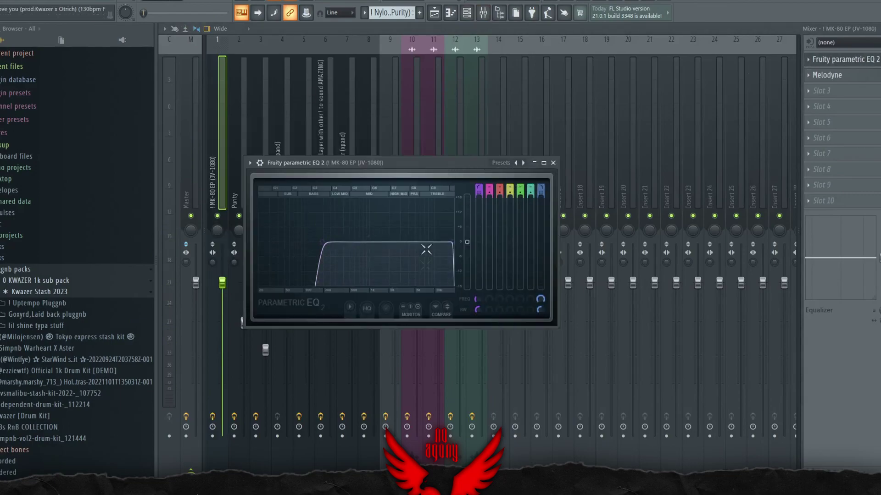
click(554, 164)
- Browse the Surge XT factory lead patches from the playlist
key(F5)
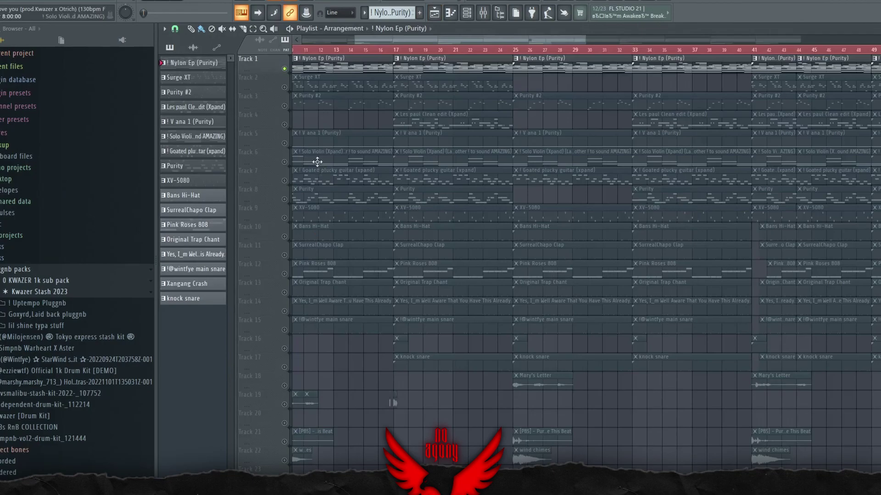
scroll(364, 83, down, 3)
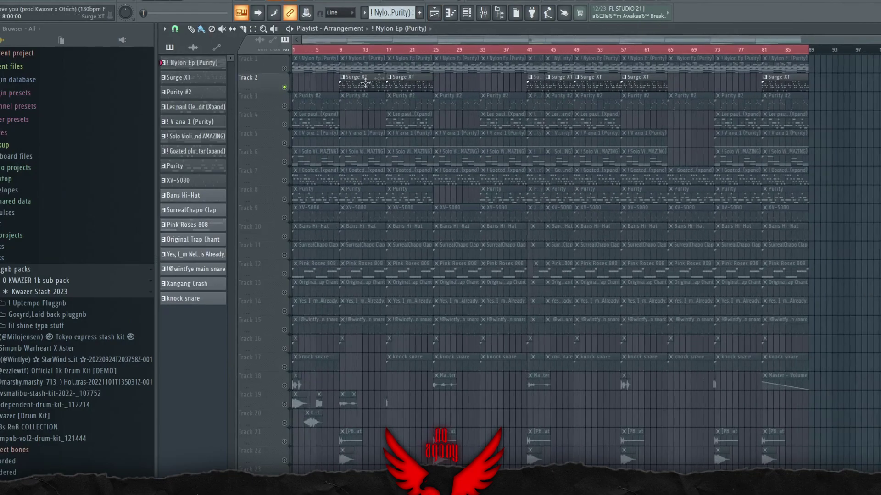
click(468, 13)
click(234, 219)
click(461, 195)
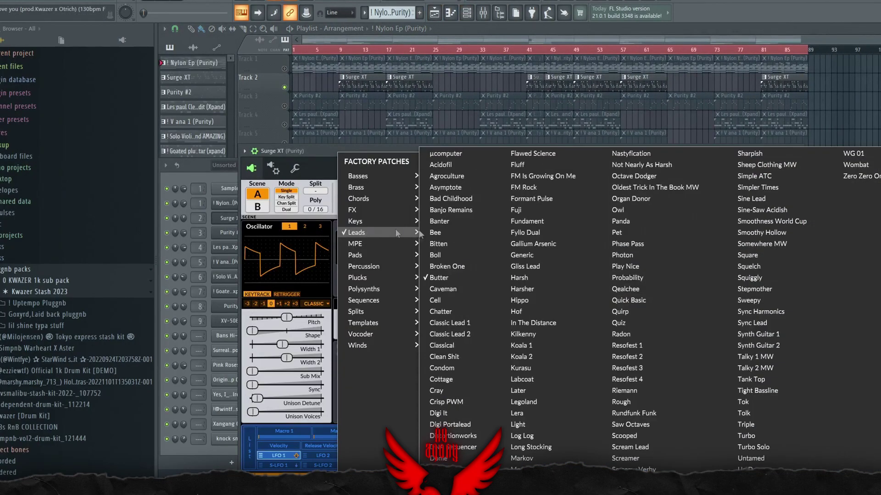
click(330, 152)
- Play the Surge XT melody and inspect the Purity channel's delay effect
key(F7)
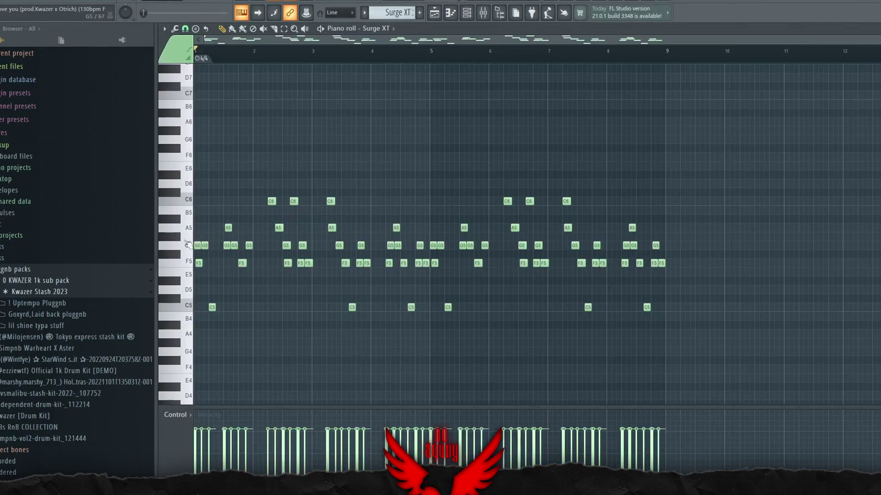
scroll(236, 122, up, 2)
key(space)
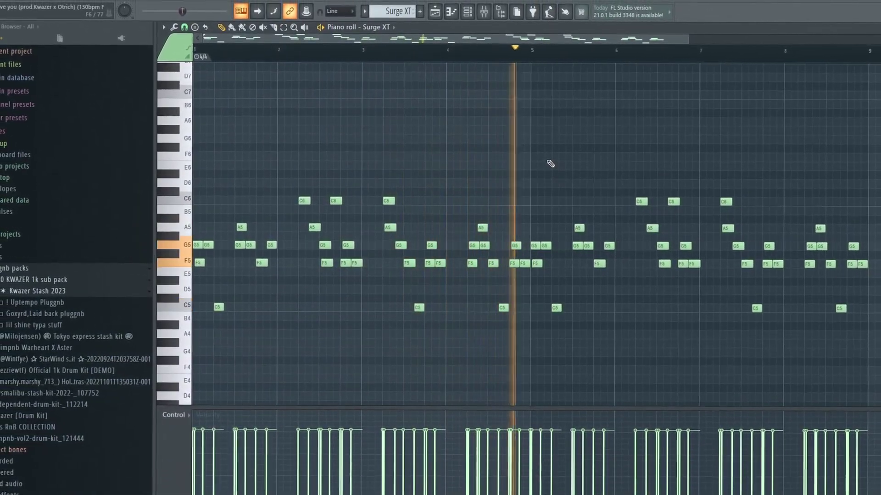
key(F9)
click(846, 59)
drag(322, 149, 446, 212)
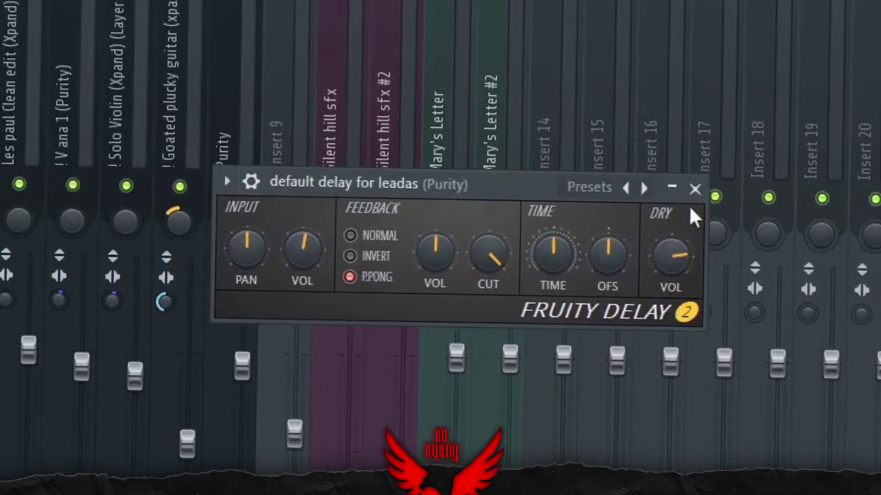
click(555, 213)
- Return to the Surge XT notes and the arrangement, then stop playback
click(450, 12)
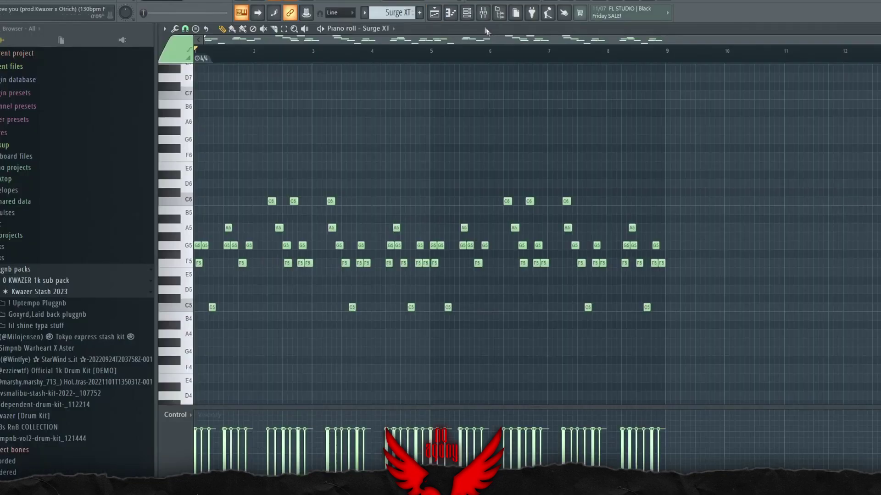
click(483, 13)
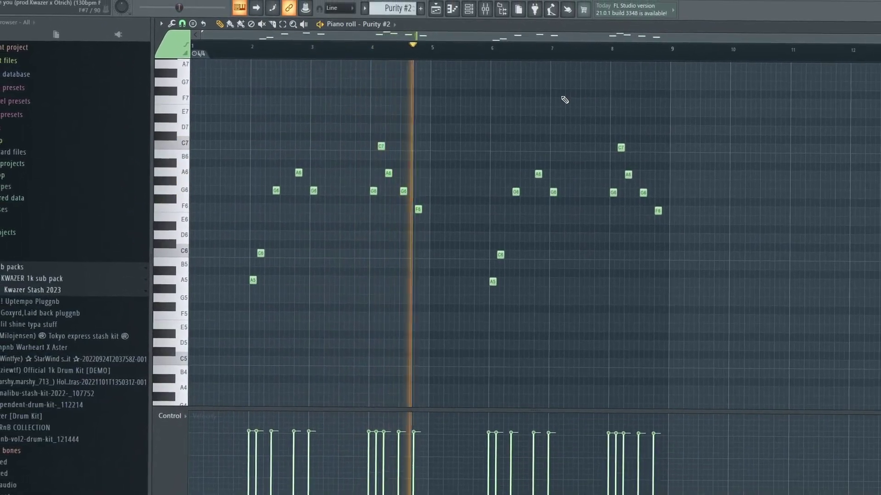
key(space)
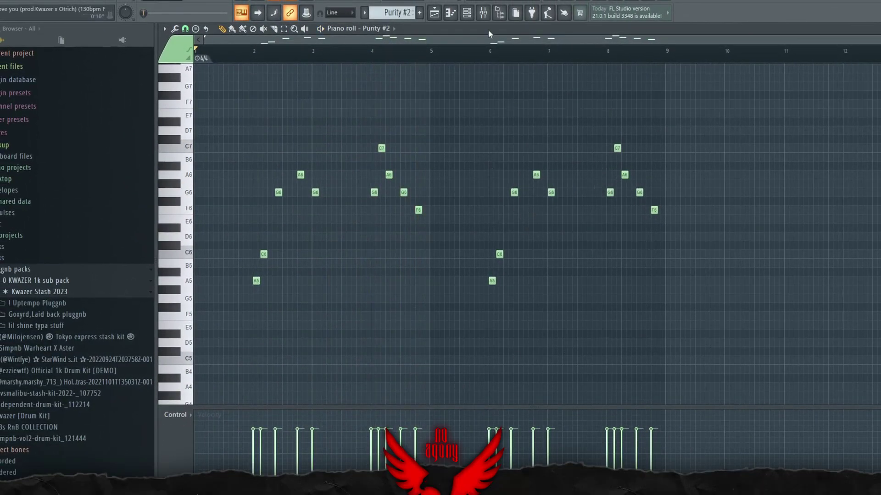
- Check Purity #2's Fruity Love Philter and Fruity Flangus effects in the mixer
click(484, 13)
click(861, 60)
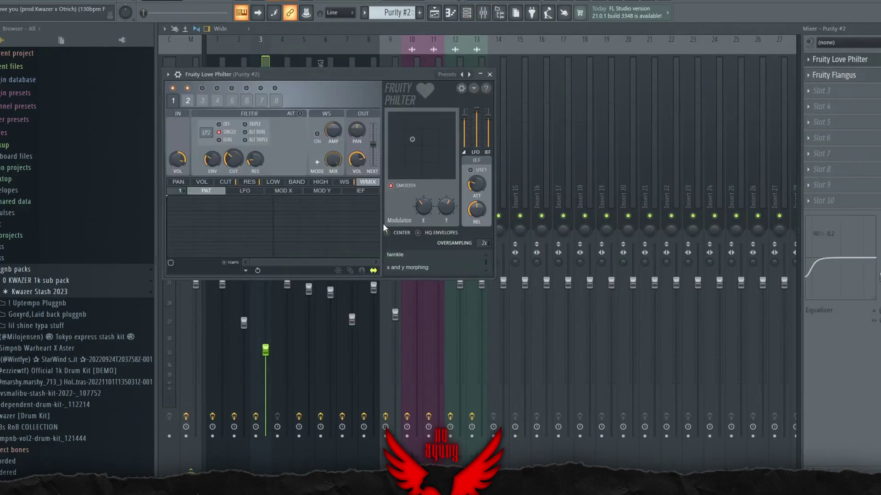
click(489, 74)
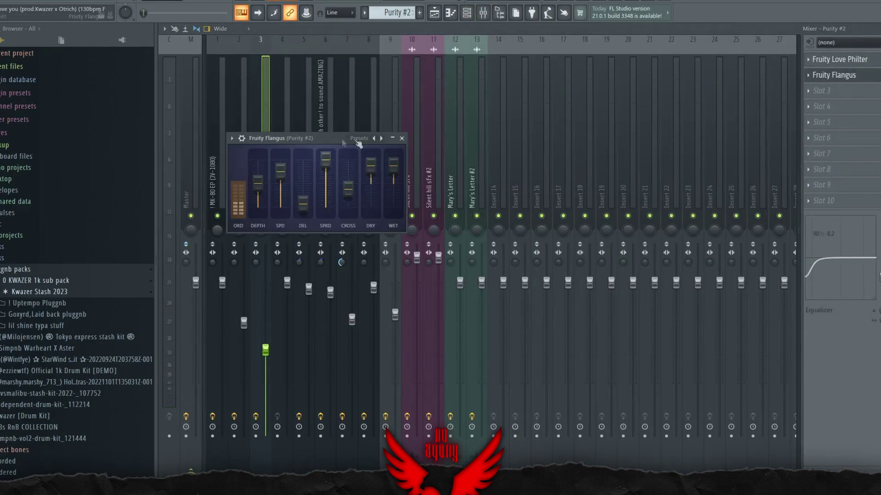
drag(301, 139, 385, 139)
click(857, 75)
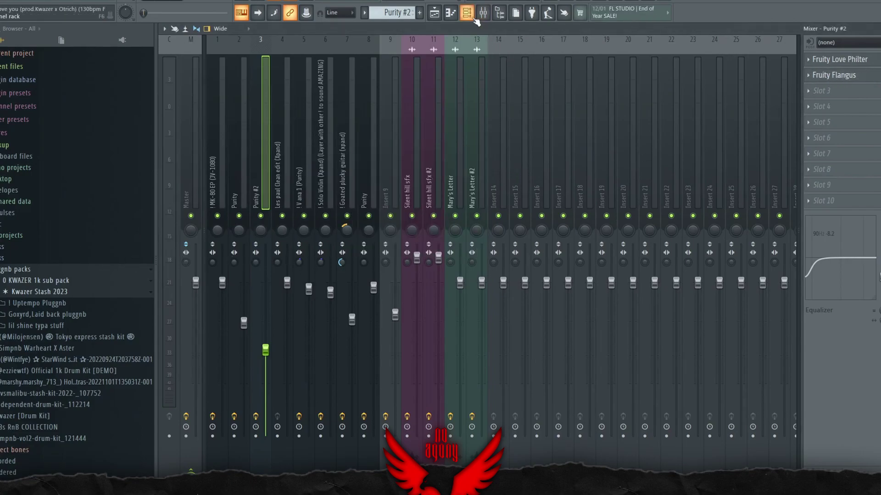
- Browse the Les paul guitar's Xpand!2 presets from the channel rack
click(434, 15)
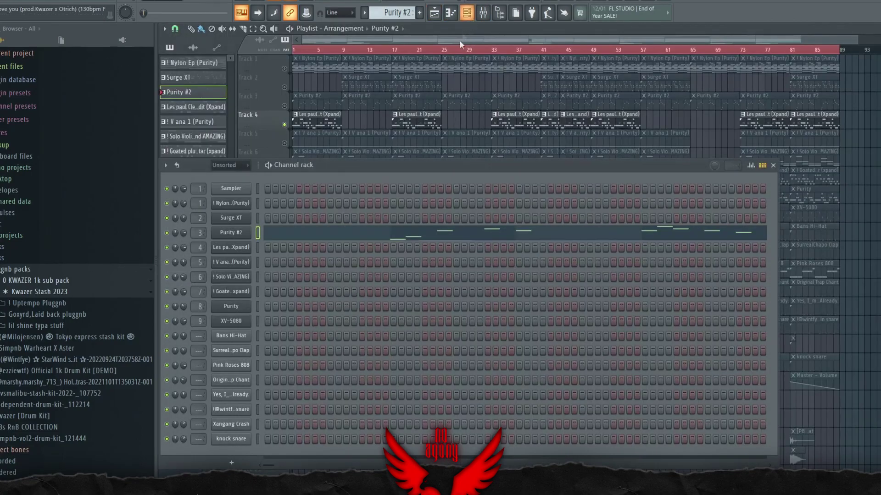
scroll(390, 12, down, 1)
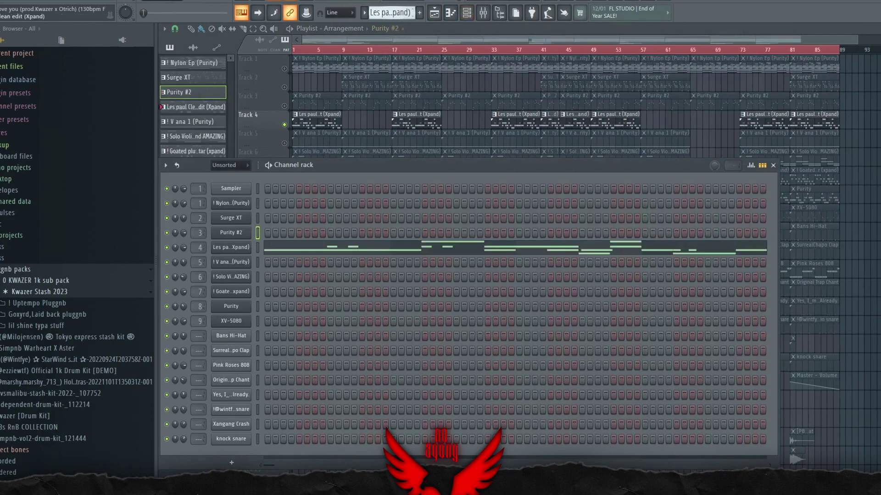
click(573, 76)
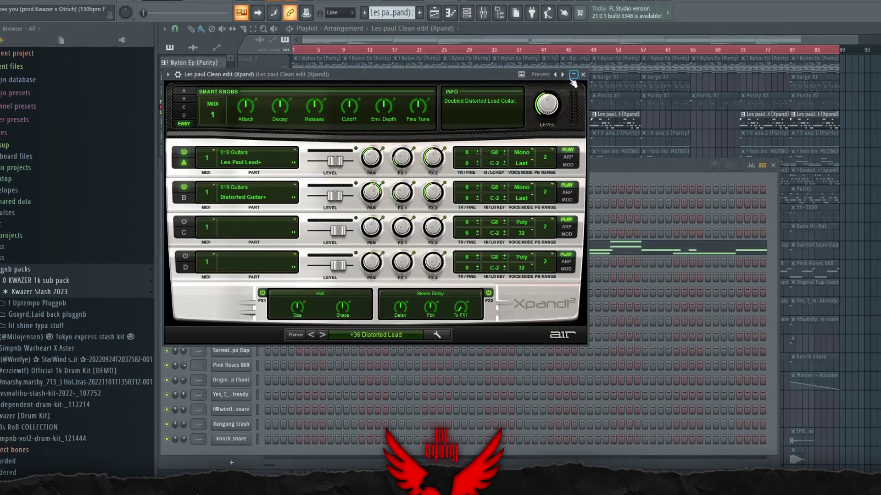
click(369, 337)
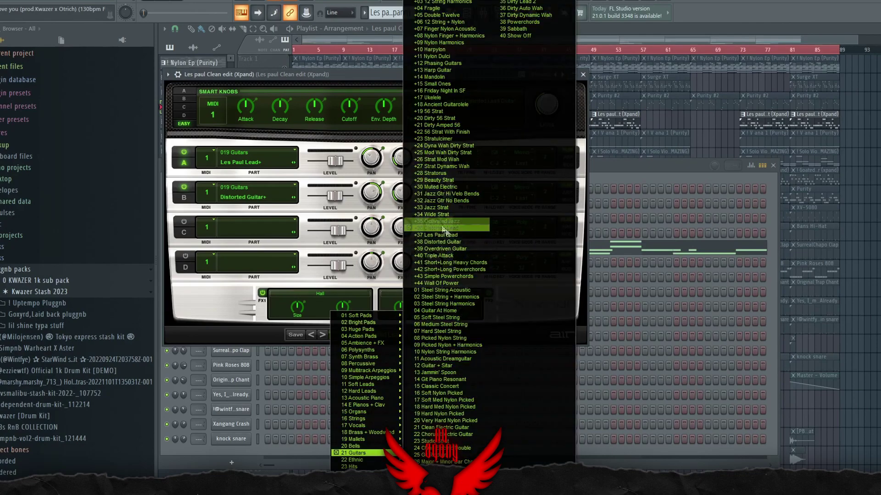
click(551, 228)
click(583, 74)
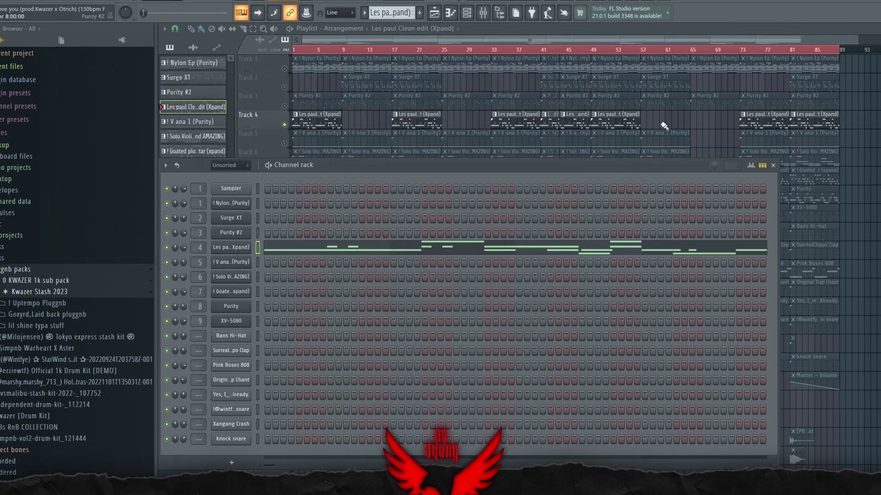
- Audition the Les Paul guitar melody in the piano roll, then view the mixer
key(F7)
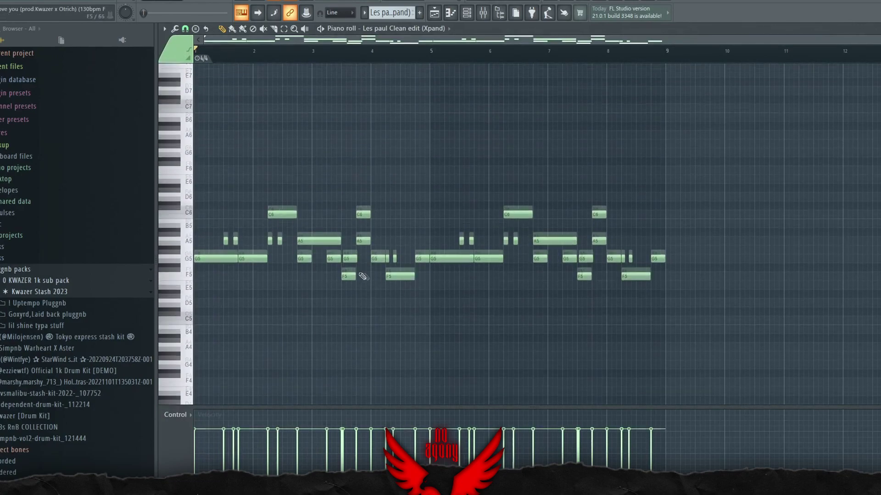
key(space)
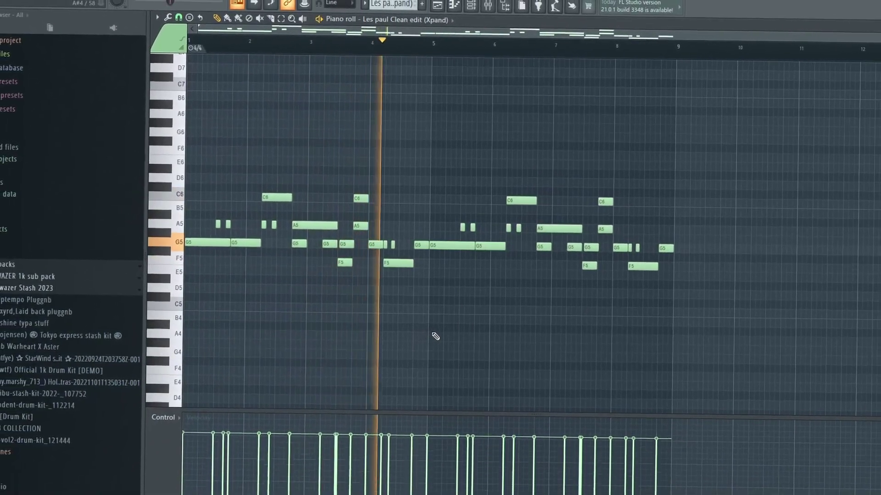
key(space)
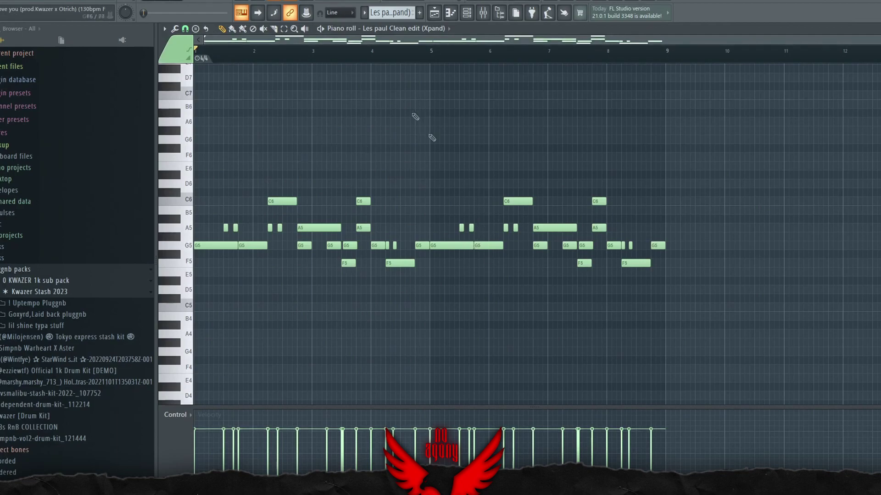
key(F9)
- Open the V ana 1 strings instrument and view its single sustained C7 note
key(F5)
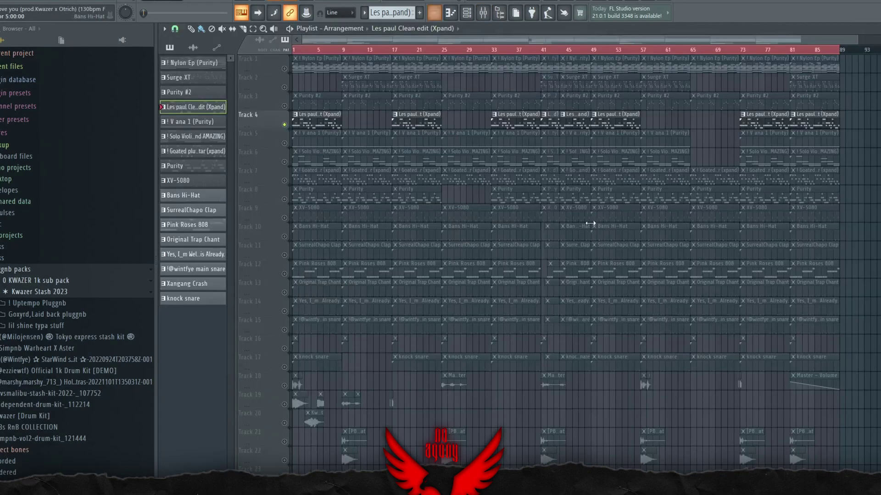
key(F6)
click(234, 268)
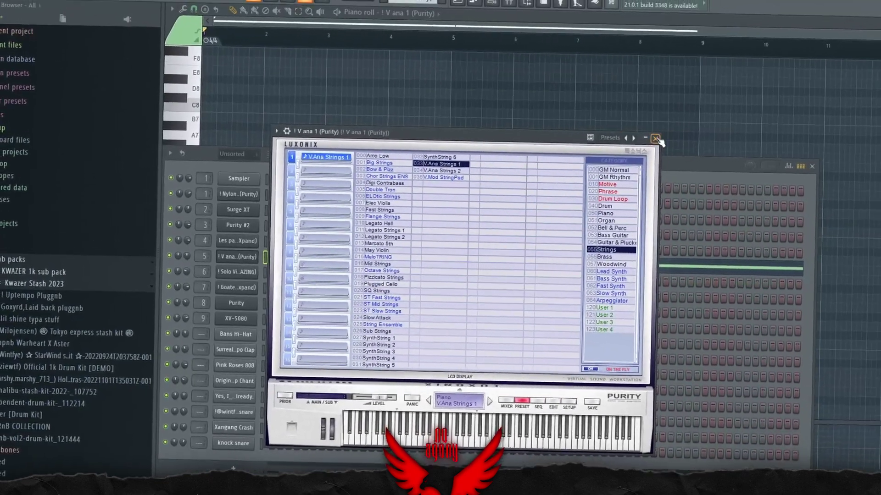
key(F7)
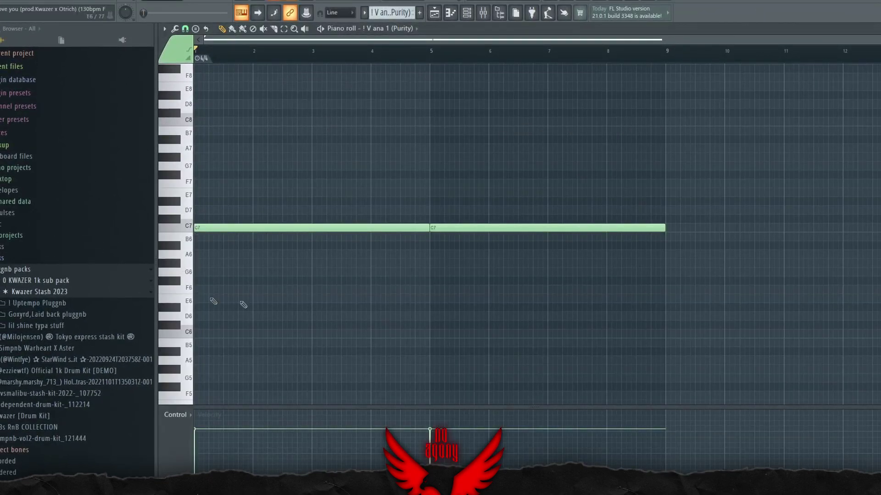
key(F5)
key(F7)
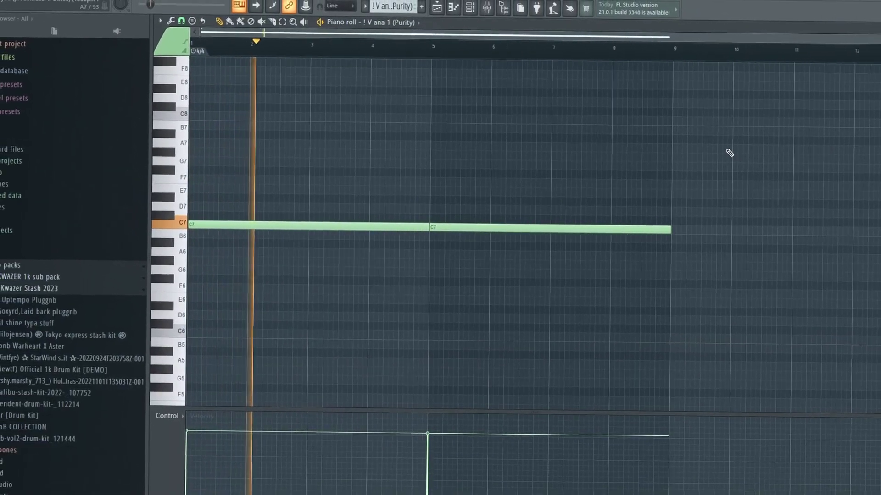
key(F6)
- Set the violin layer's Xpand!2 sound to Solo Violin, then review its EQ and Convolver
click(231, 278)
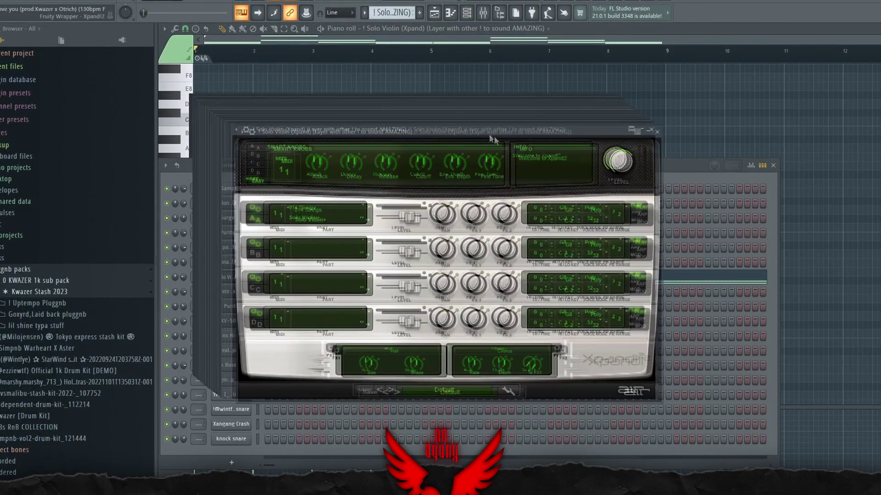
click(474, 405)
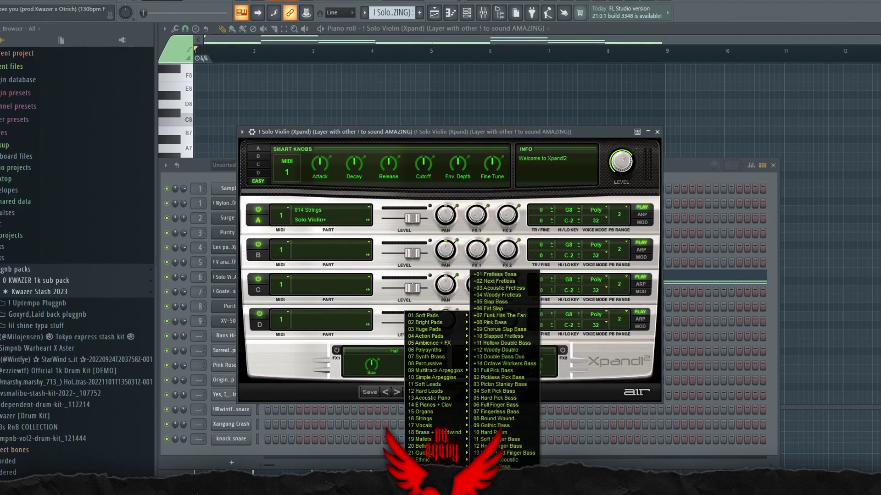
mouse_move(422, 419)
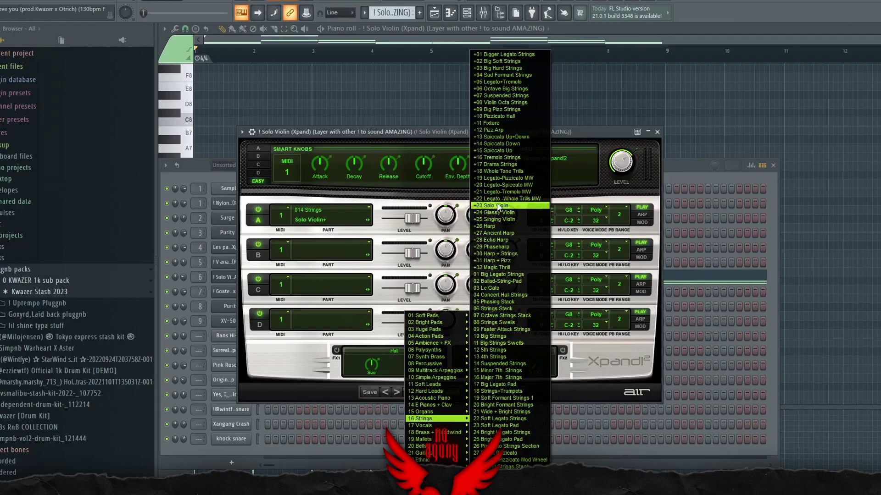
click(498, 205)
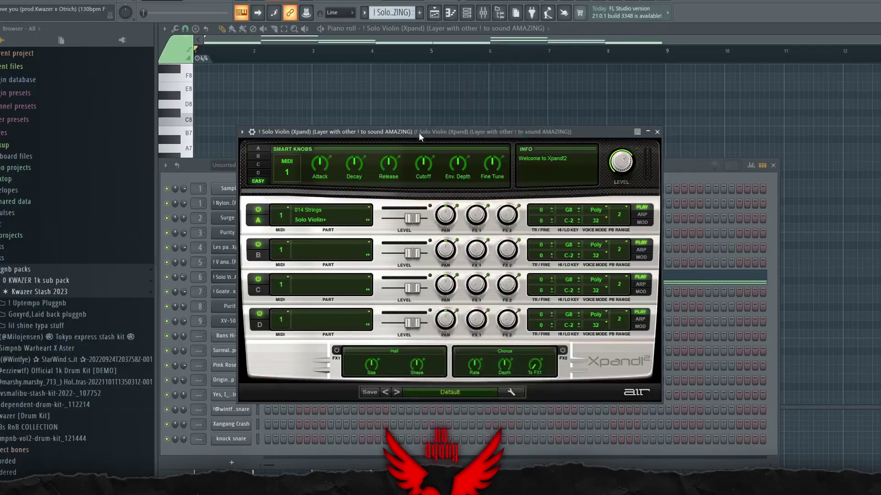
click(656, 133)
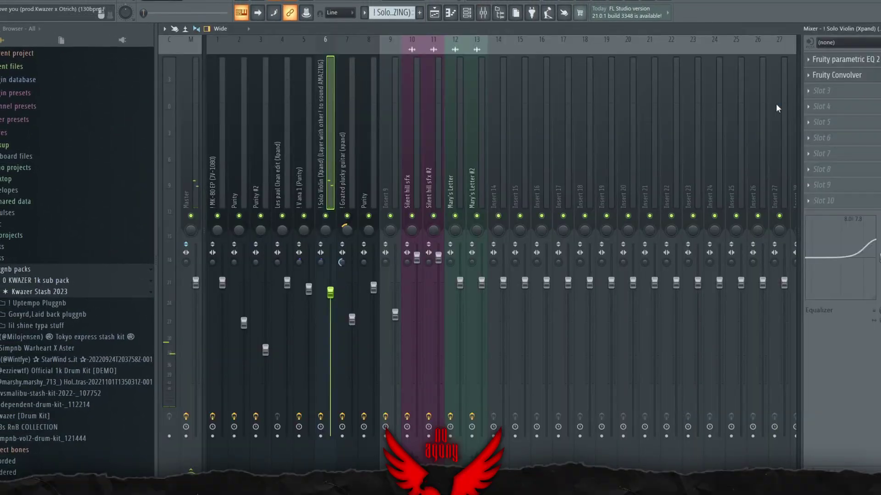
click(858, 66)
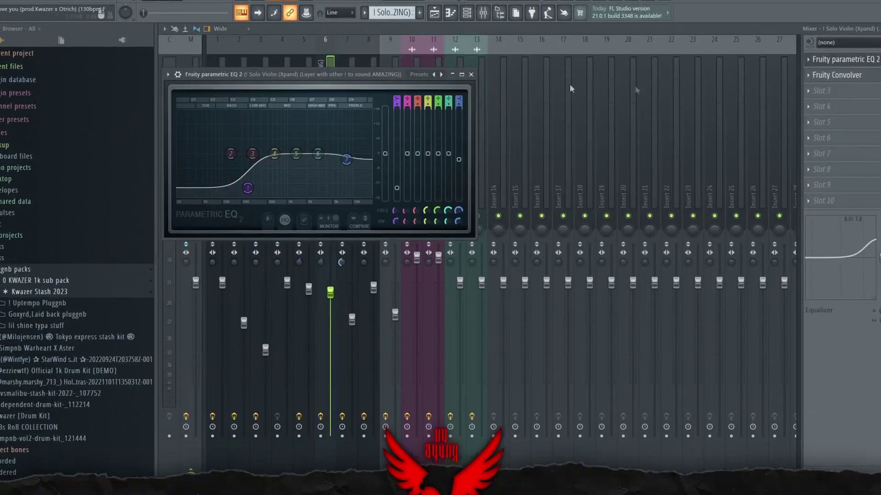
click(853, 81)
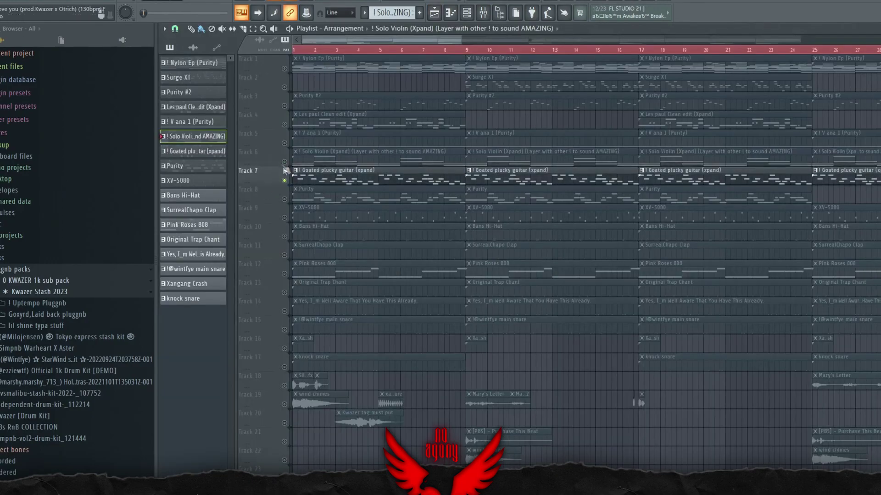
- Open the Goated plucky guitar melody and browse its Xpand!2 presets
double_click(303, 171)
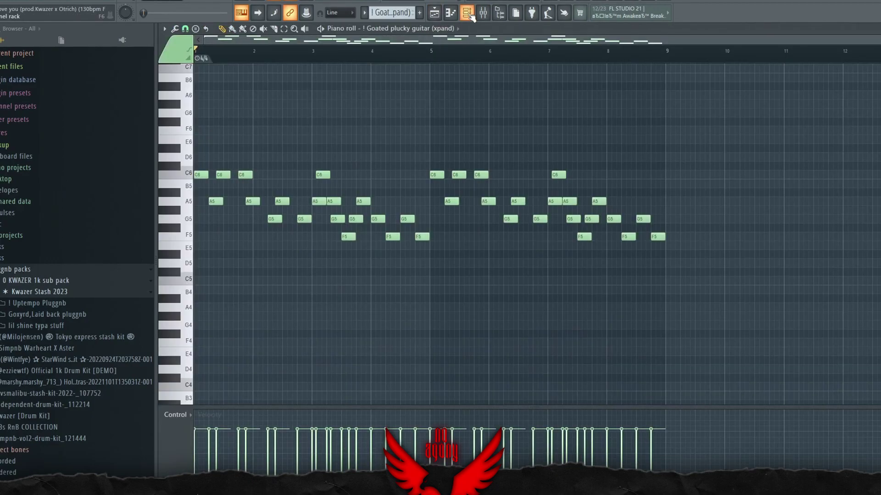
key(F6)
click(229, 295)
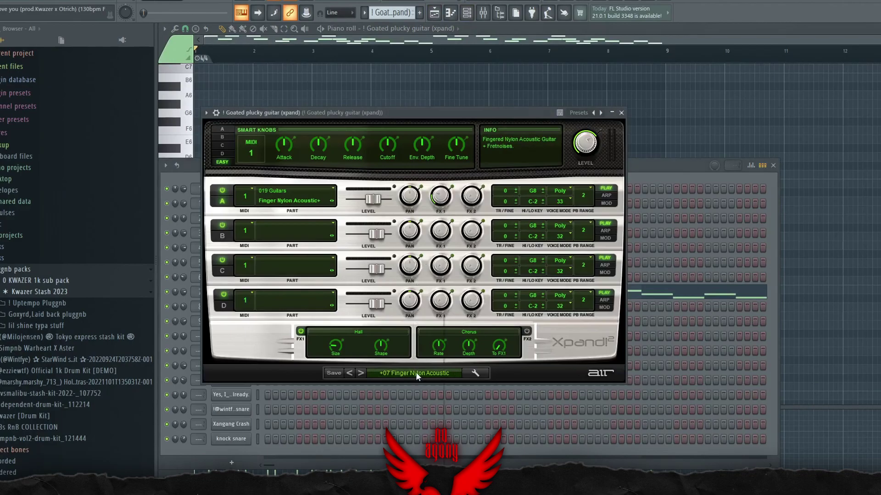
click(415, 373)
click(620, 113)
key(F6)
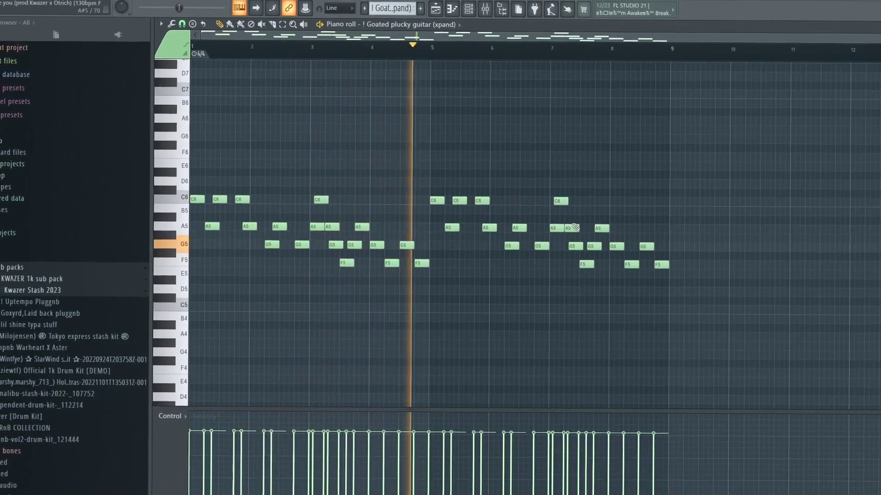
- Review the guitar channel's Convolver and Parametric EQ 2, then open Track 8's Purity pattern
click(486, 16)
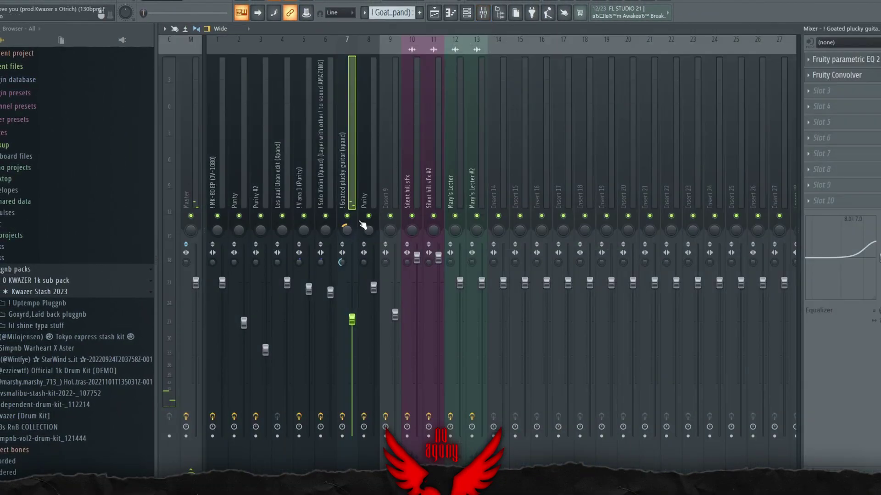
click(837, 75)
click(845, 60)
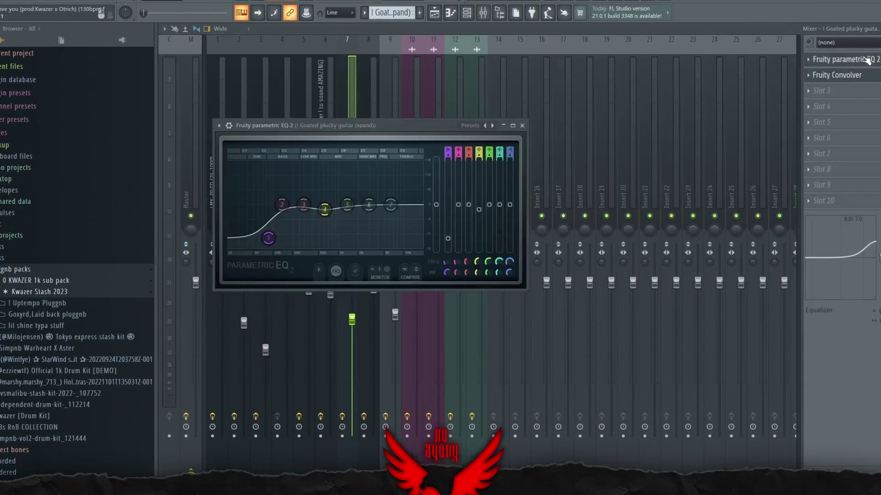
click(522, 122)
key(F5)
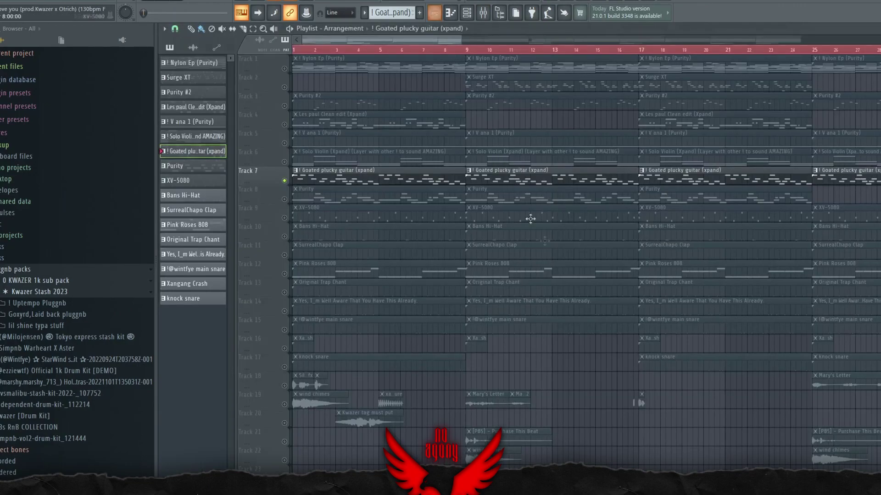
double_click(289, 197)
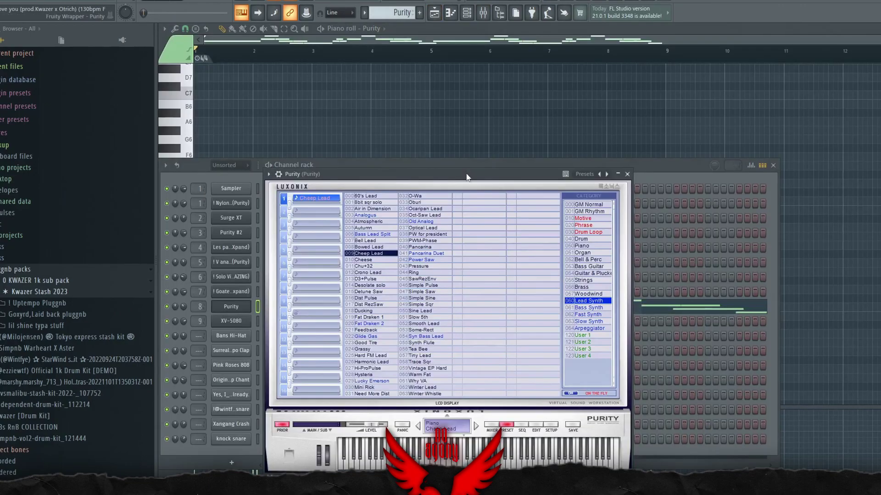
- Close the Purity instrument and inspect its Fruity Delay in the mixer
click(627, 174)
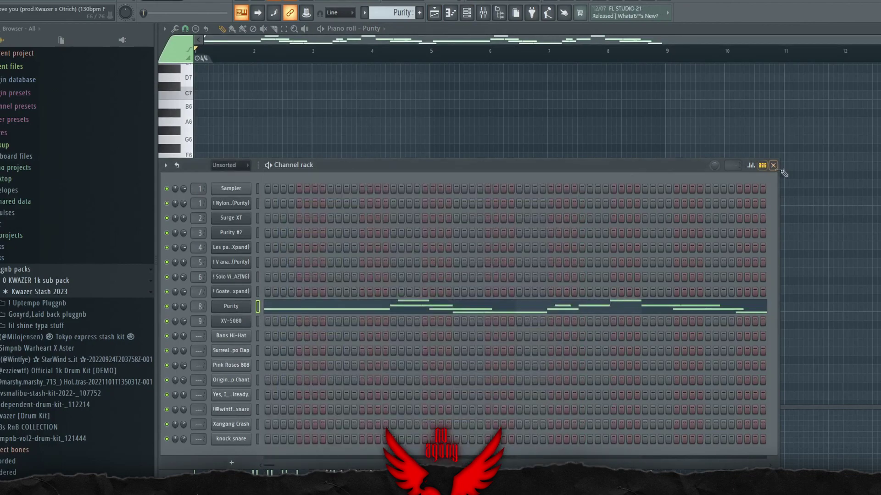
click(773, 166)
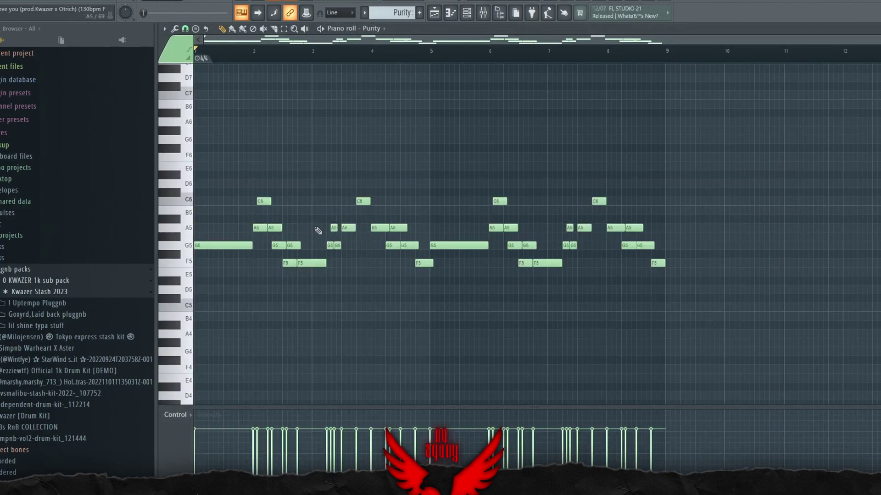
click(484, 17)
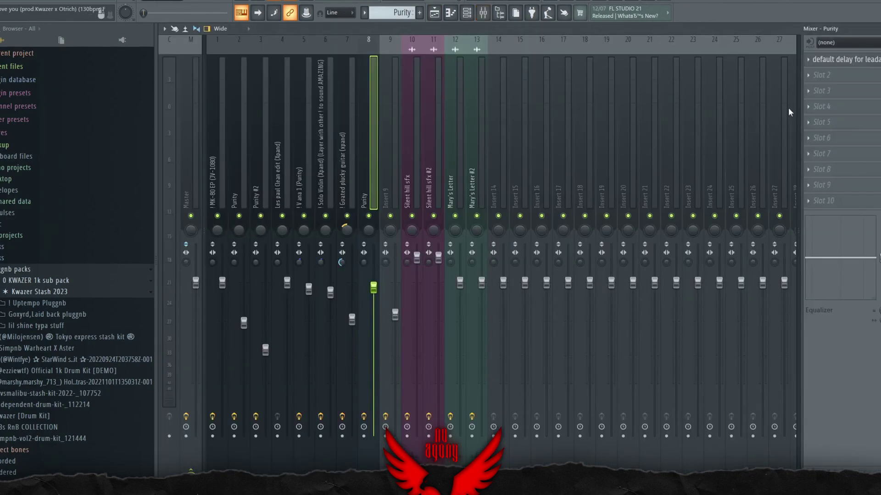
click(847, 64)
drag(289, 94, 417, 169)
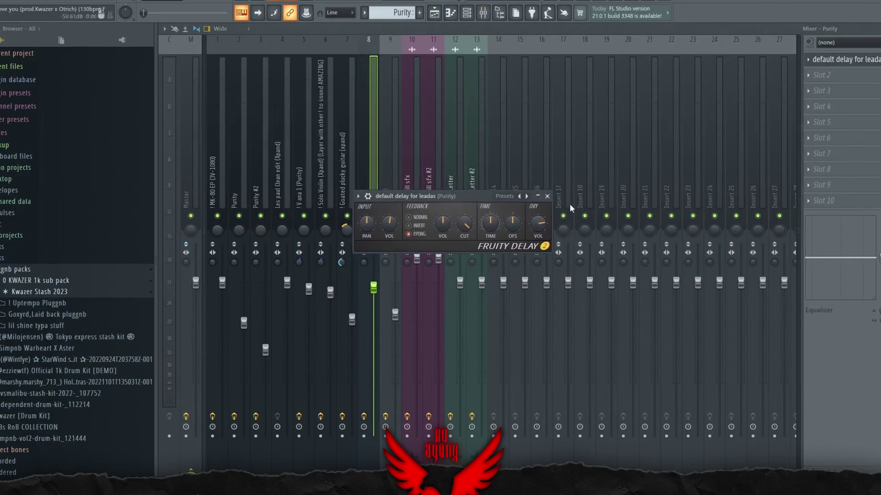
click(555, 191)
- Play back the Purity lead melody in the piano roll
click(437, 16)
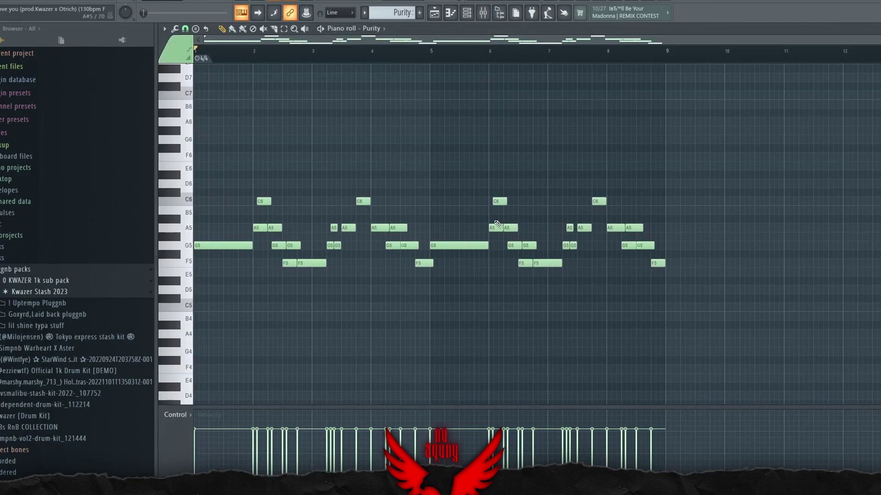
key(space)
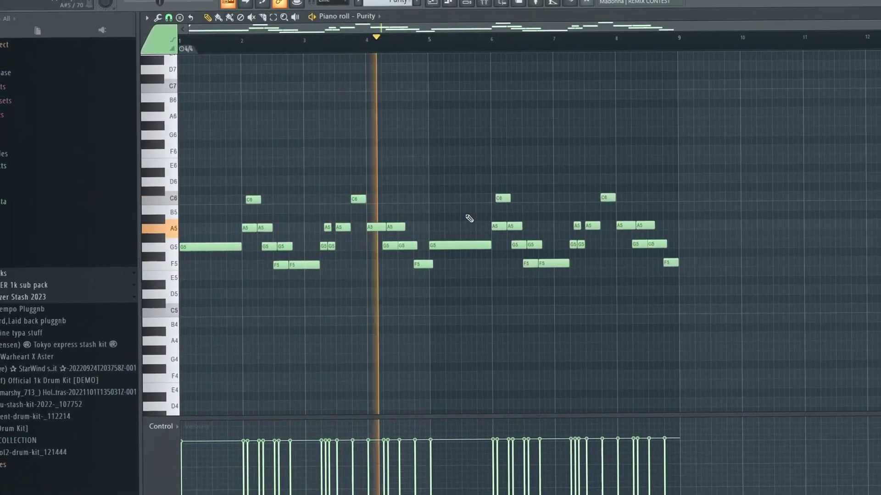
key(F6)
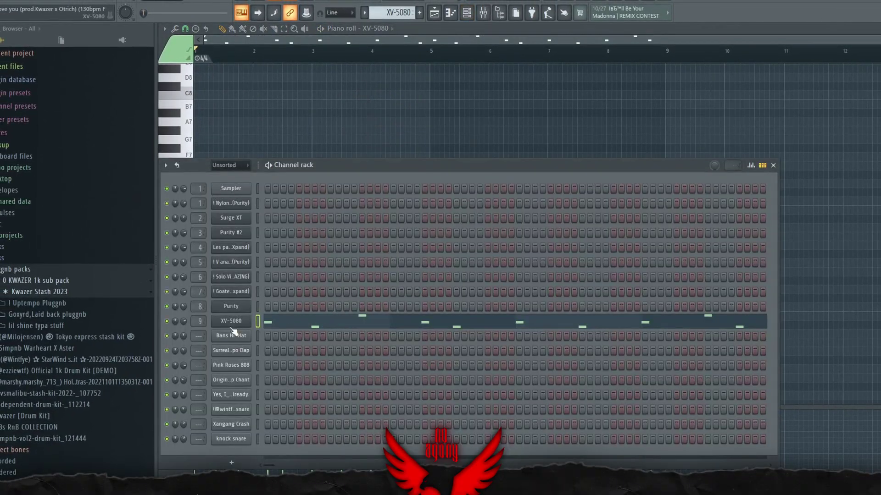
- Switch the XV-5080 instrument to the D-50 Stack patch
click(231, 322)
click(337, 198)
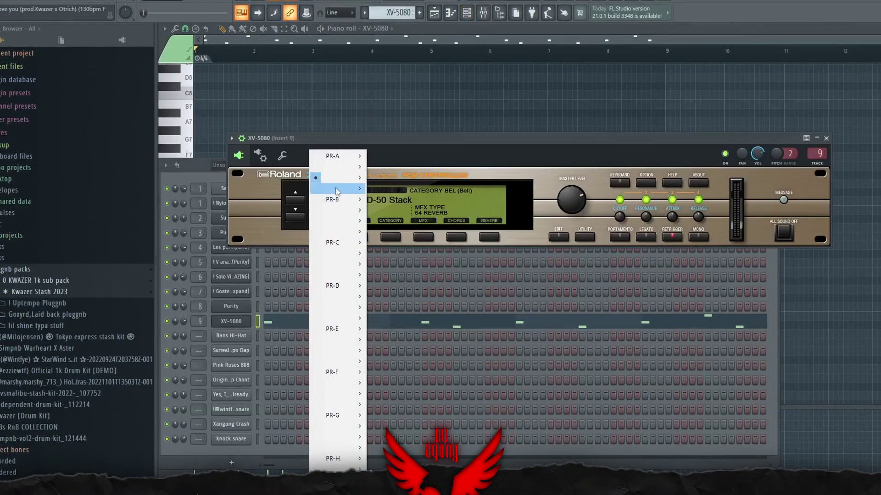
mouse_move(337, 178)
click(405, 235)
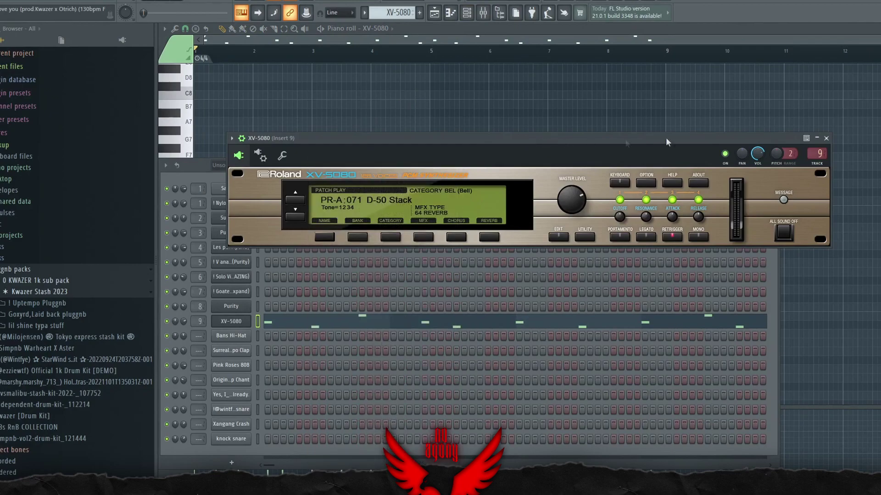
click(825, 139)
click(774, 166)
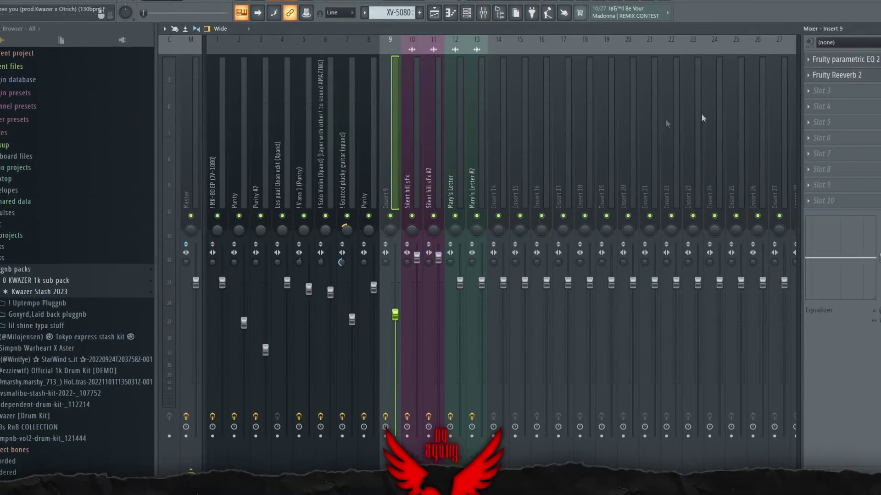
- Review insert 9's Fruity Reeverb 2 and parametric EQ, then return to the arrangement
click(857, 76)
click(852, 60)
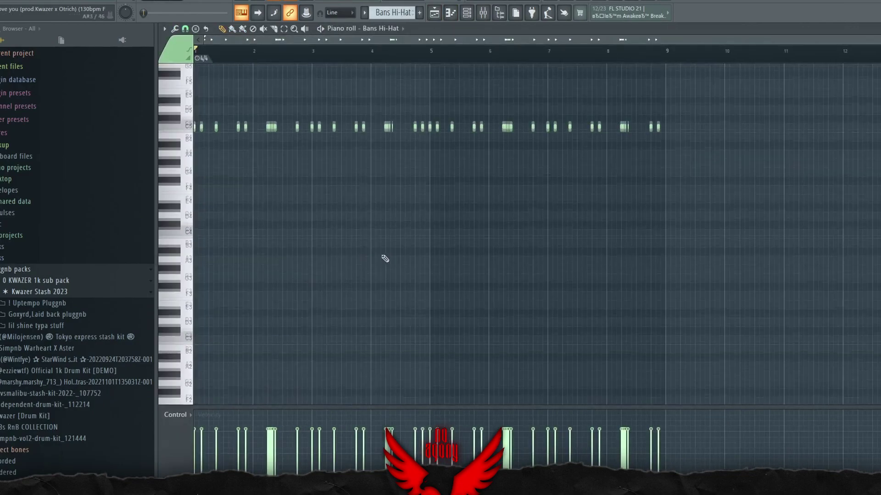
scroll(224, 191, up, 2)
click(435, 12)
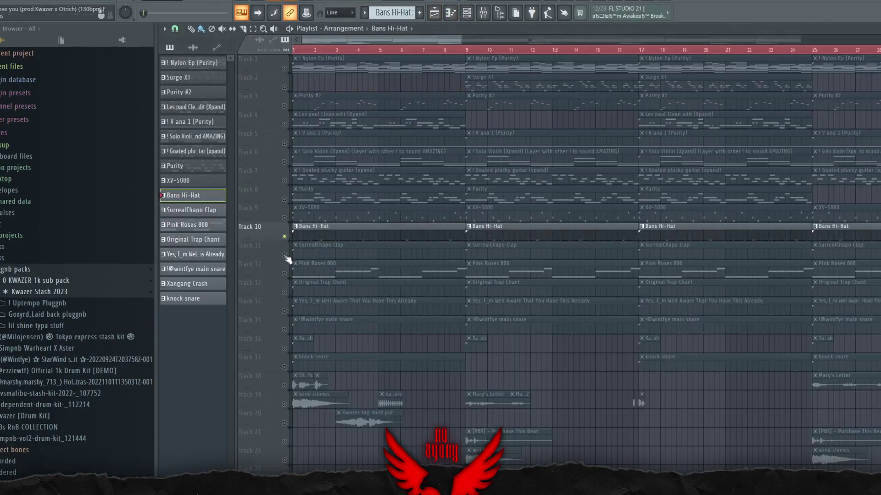
- Toggle mute on the Clap, Pink Roses 808 and Hi-Hat tracks, then open the 808's settings
click(284, 256)
click(285, 274)
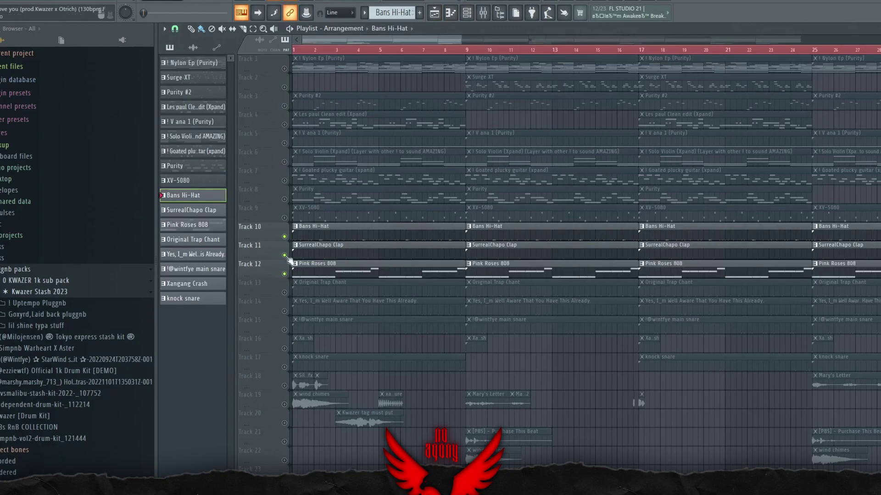
click(284, 255)
click(285, 237)
key(F5)
click(231, 366)
- Check the 808's Volume envelope, then close its settings and the channel rack
click(196, 91)
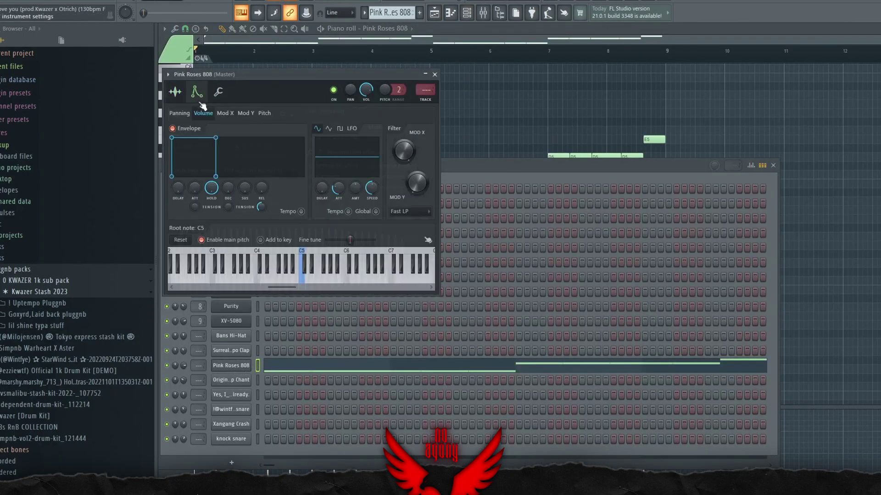
drag(270, 75, 485, 181)
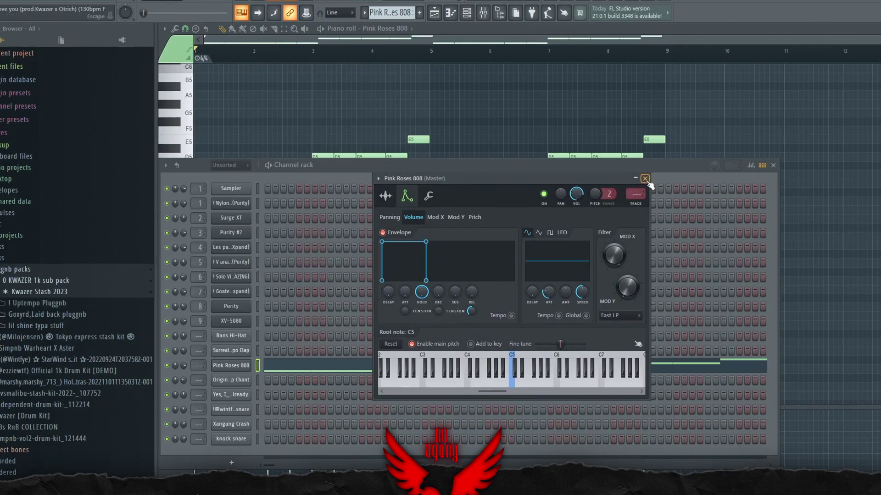
click(644, 179)
key(F6)
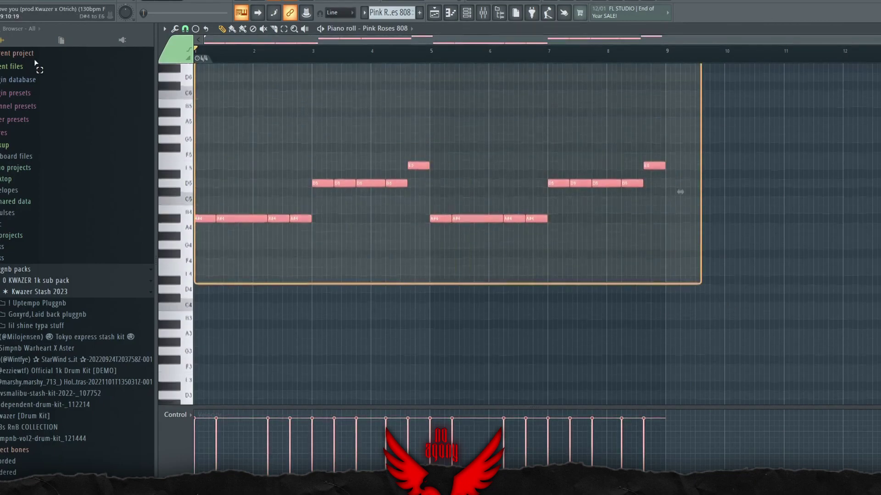
scroll(527, 262, up, 2)
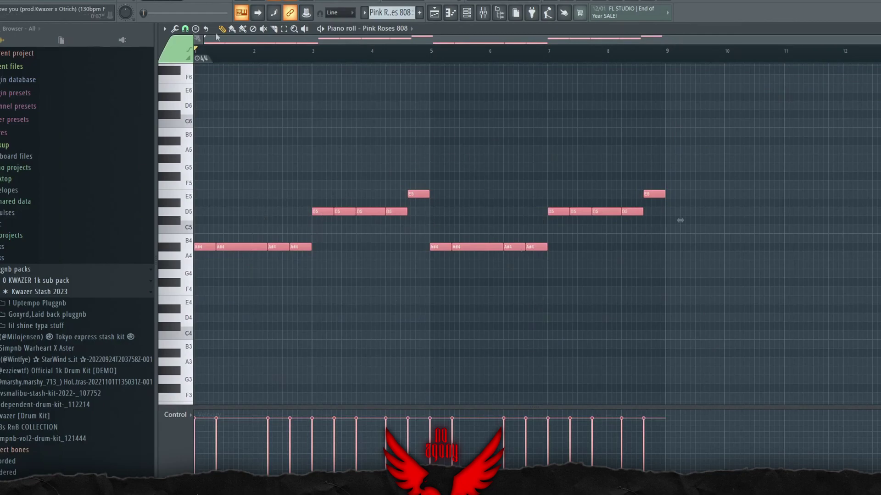
- Play through the Pink Roses 808 bassline, then go via the mixer to the Trap Chant pattern
key(space)
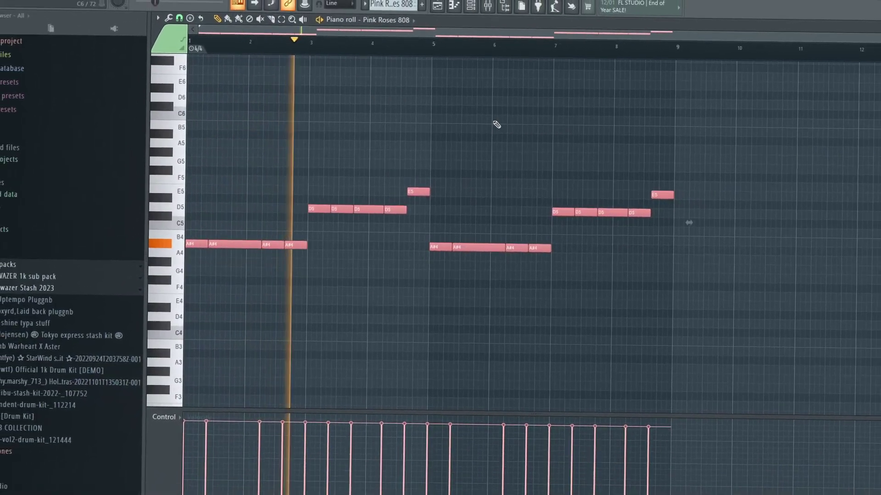
key(space)
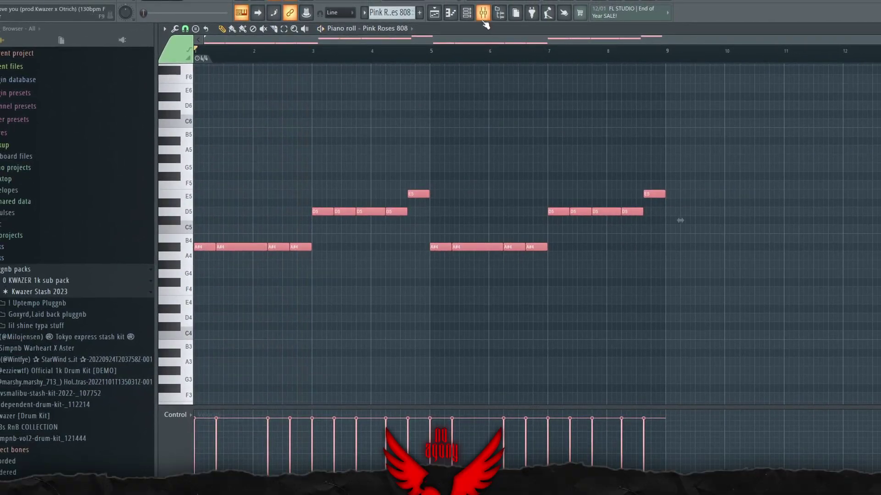
click(484, 19)
click(434, 19)
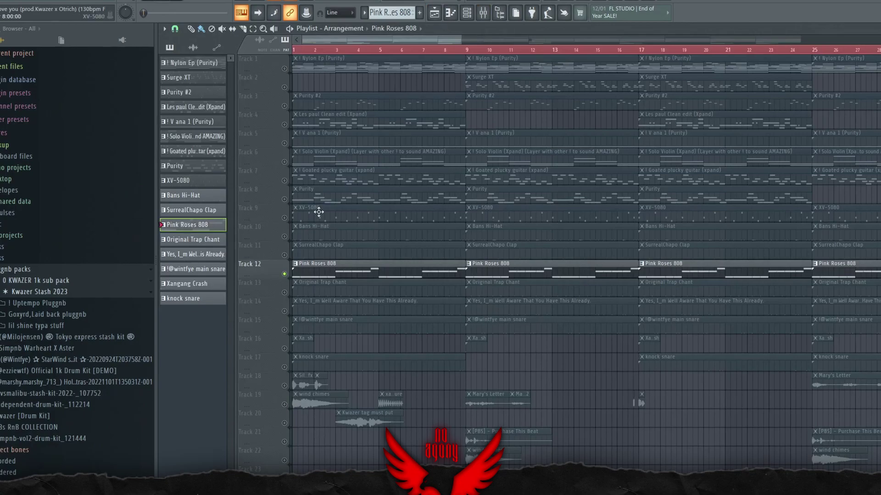
key(KP_Add)
double_click(396, 292)
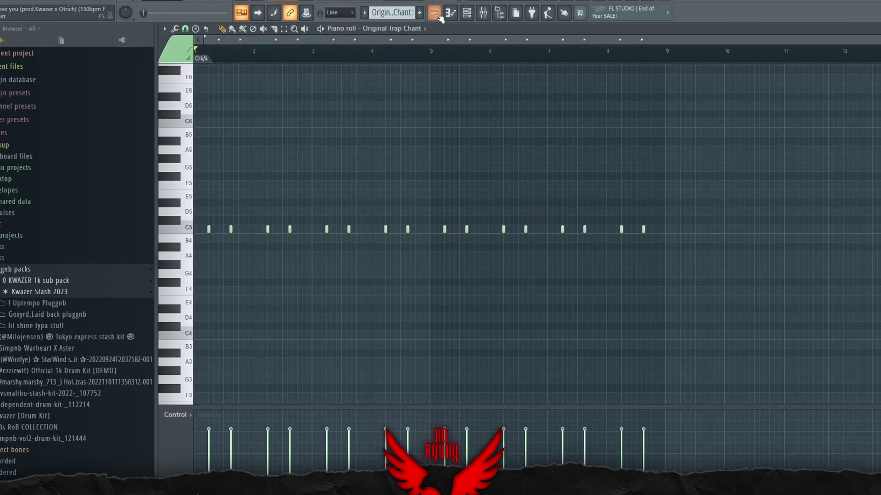
key(F7)
double_click(295, 302)
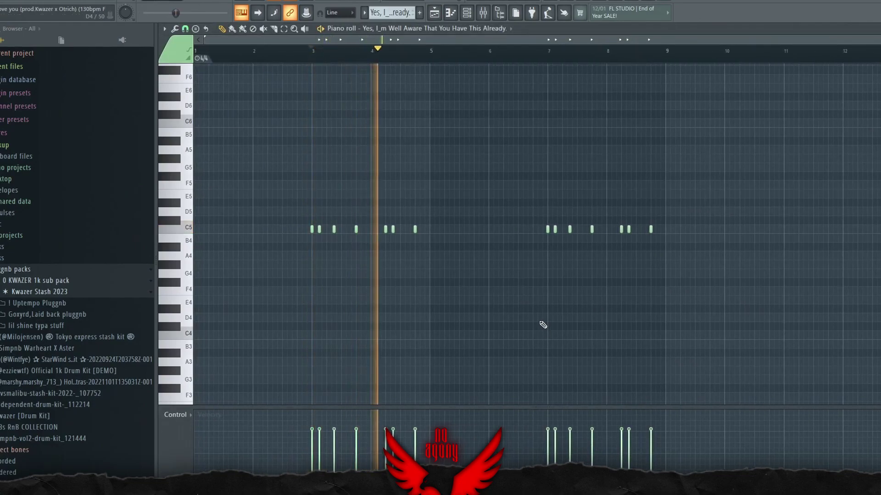
key(F7)
right_click(284, 348)
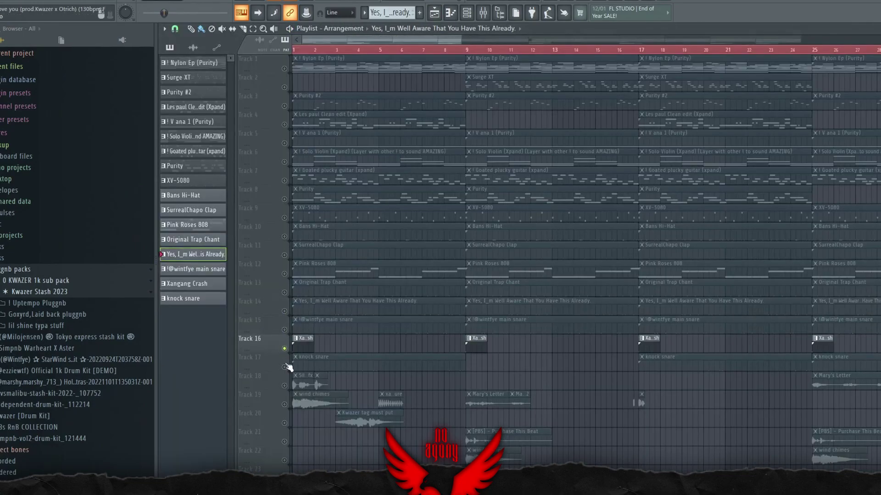
right_click(284, 366)
double_click(297, 361)
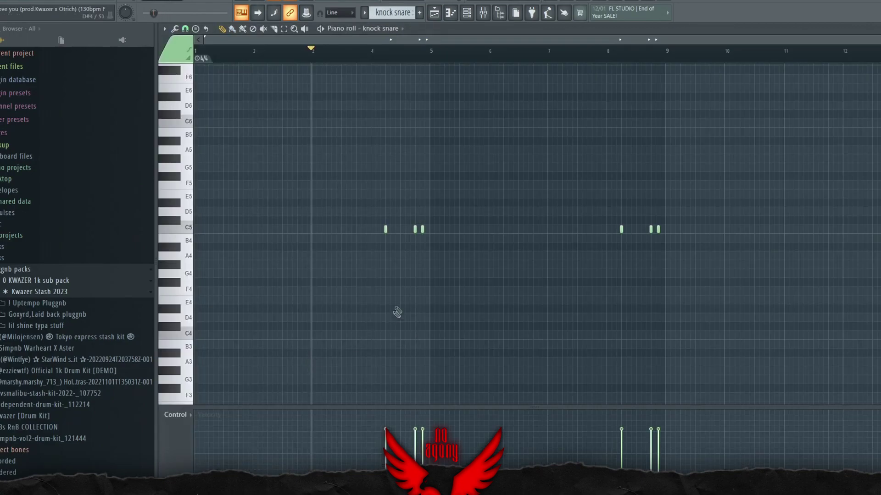
key(F7)
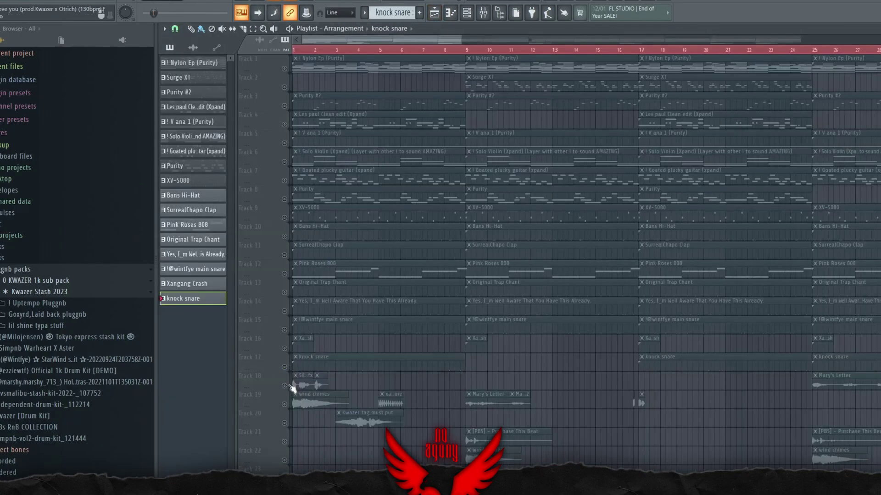
scroll(302, 336, down, 2)
scroll(302, 336, down, 1)
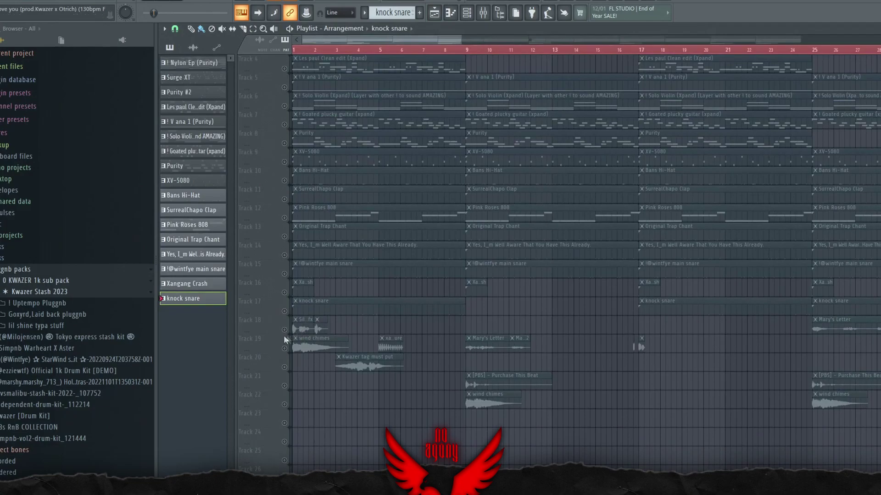
click(285, 330)
- Toggle the wind chimes track, mute Track 18, and play the arrangement from later on
click(284, 349)
click(284, 348)
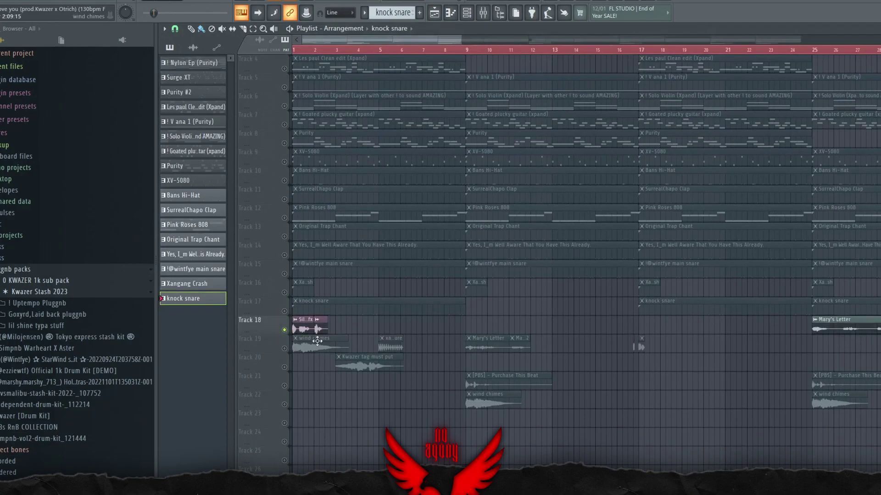
scroll(679, 334, down, 2)
scroll(574, 342, down, 2)
scroll(574, 342, down, 1)
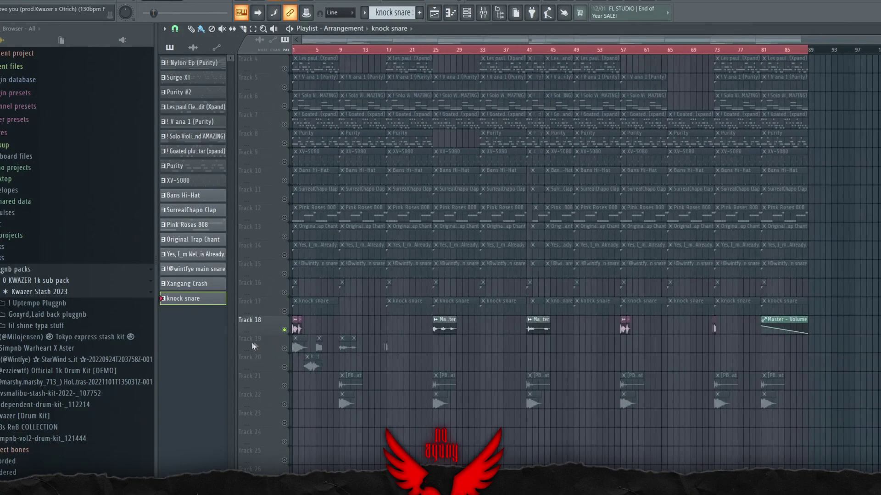
scroll(321, 317, up, 5)
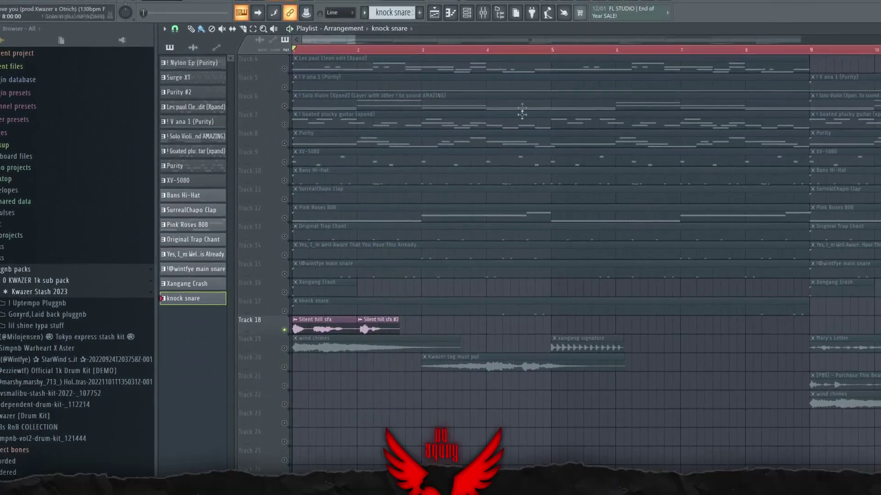
click(484, 13)
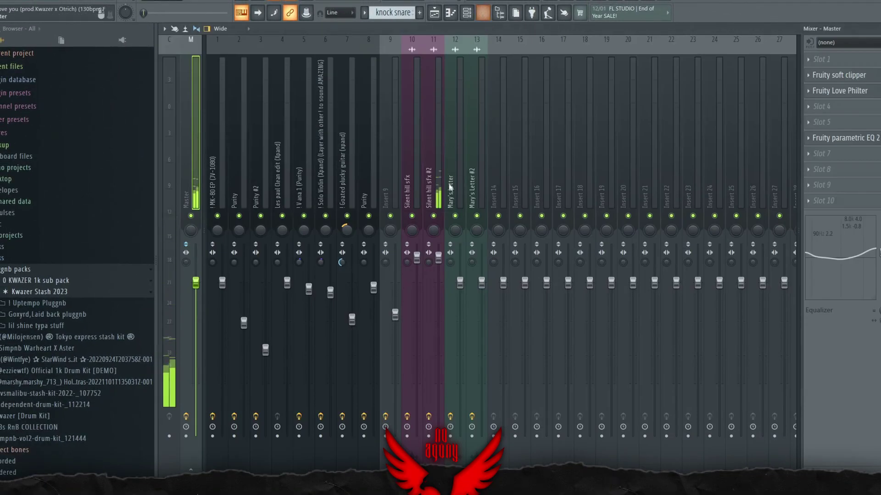
click(434, 13)
click(283, 330)
key(space)
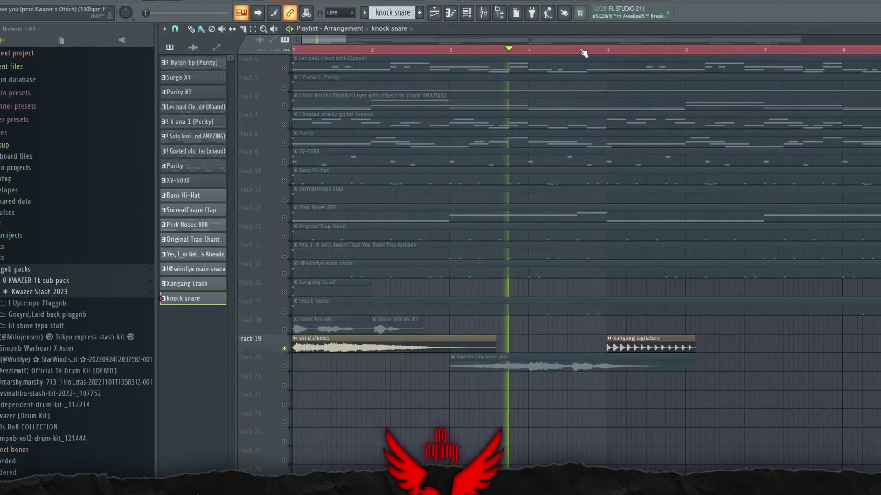
scroll(641, 414, down, 3)
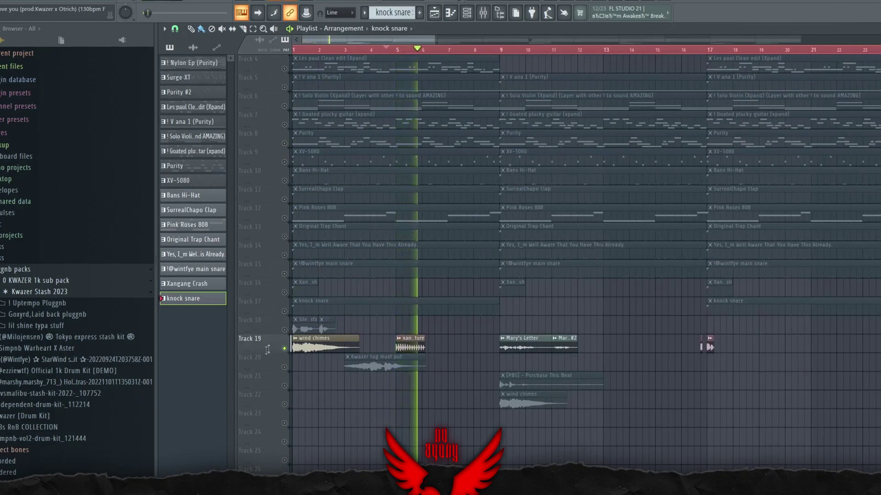
scroll(605, 382, up, 2)
scroll(578, 365, up, 1)
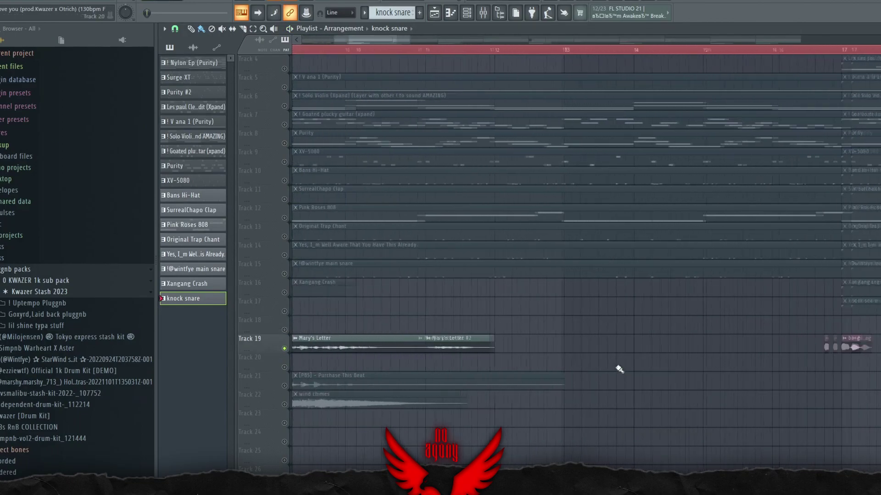
click(402, 51)
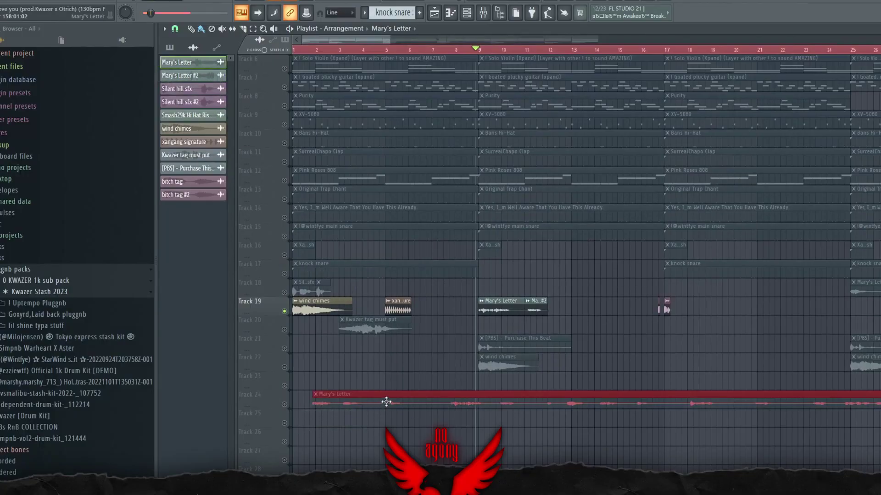
scroll(599, 402, down, 5)
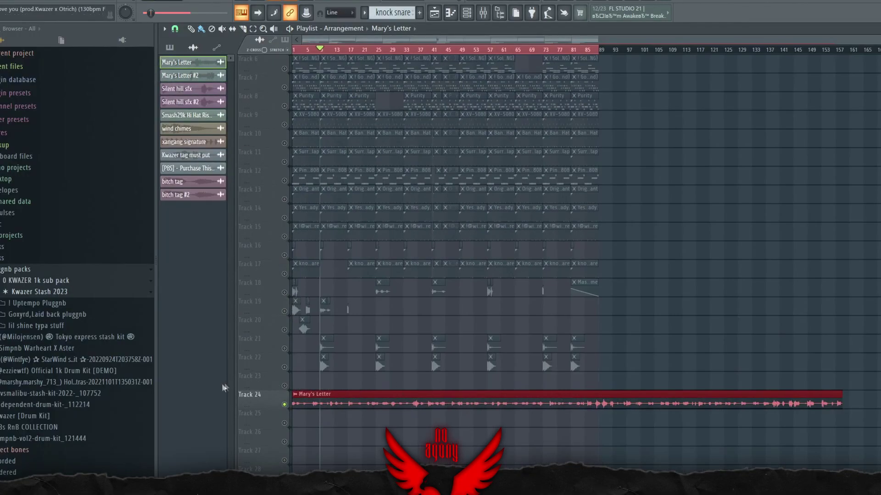
scroll(275, 406, up, 3)
scroll(335, 403, down, 3)
scroll(382, 317, up, 1)
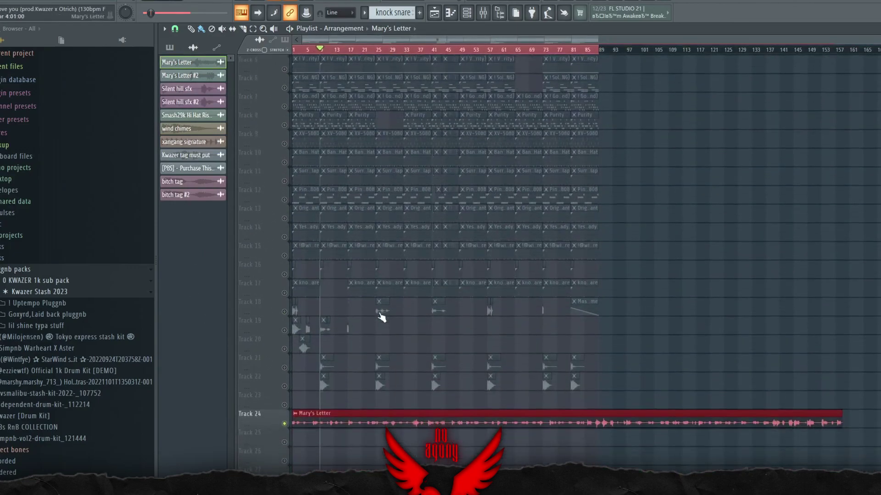
scroll(358, 338, down, 4)
scroll(338, 356, up, 2)
scroll(338, 351, down, 2)
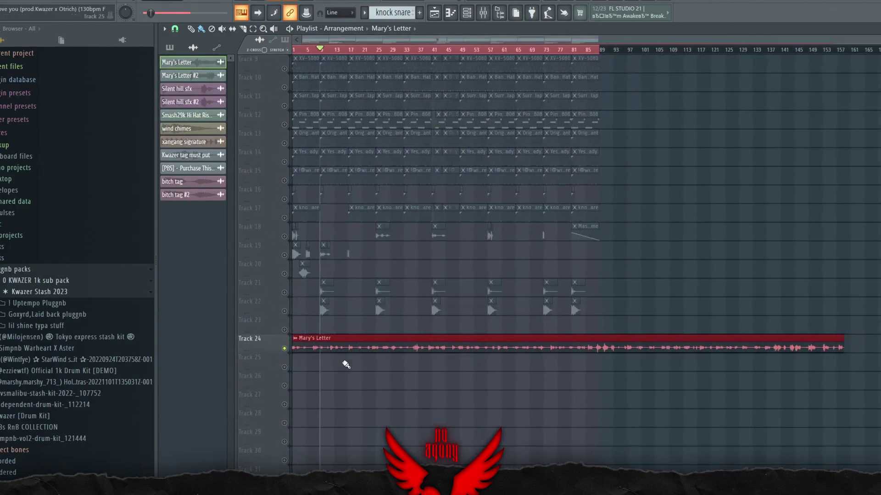